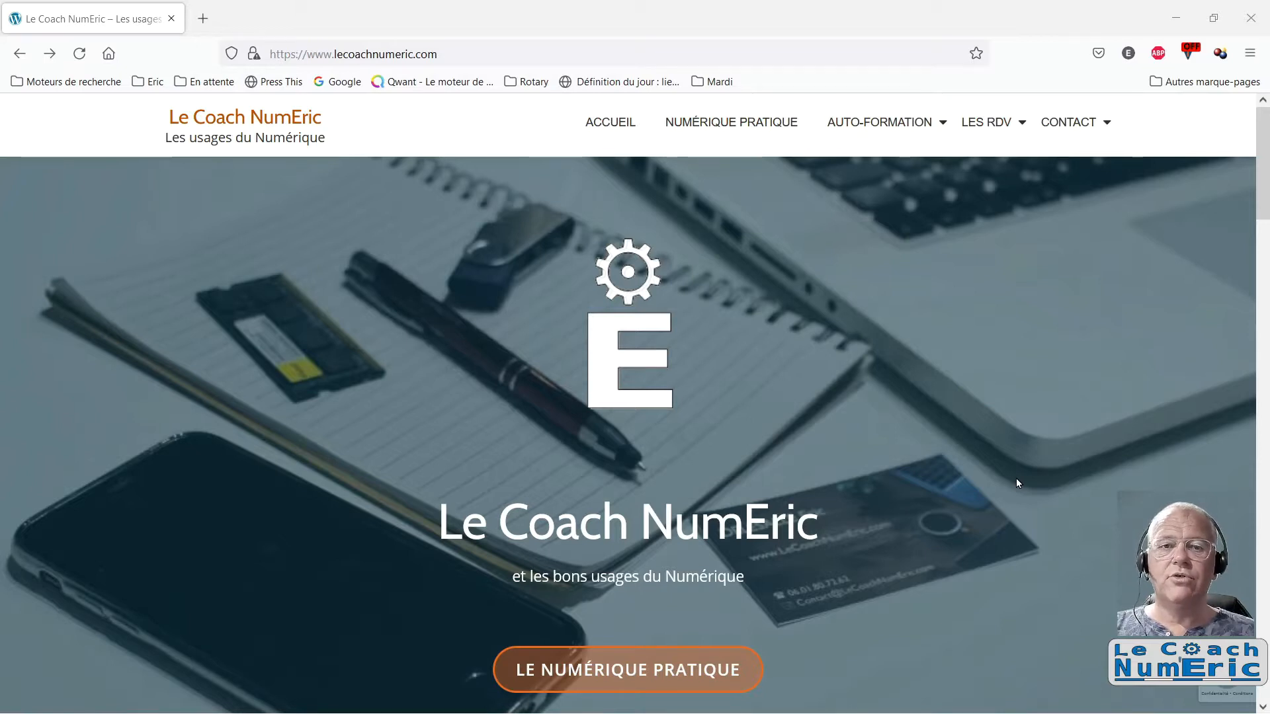
From the Le Coach NumEric site's RDV supports, open the Google Drive folder Supports pour tutos > Paint_net
{"action": "left_click", "coordinate": [444, 58]}
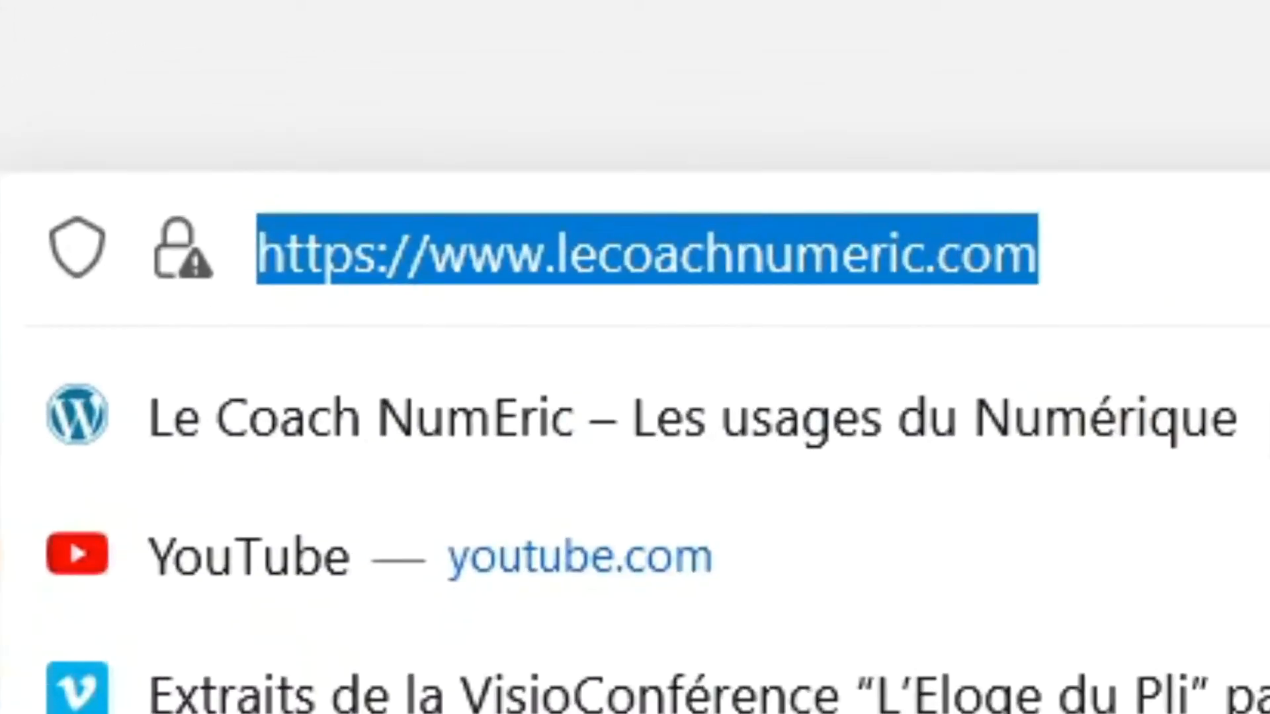
{"action": "left_click", "coordinate": [1190, 596]}
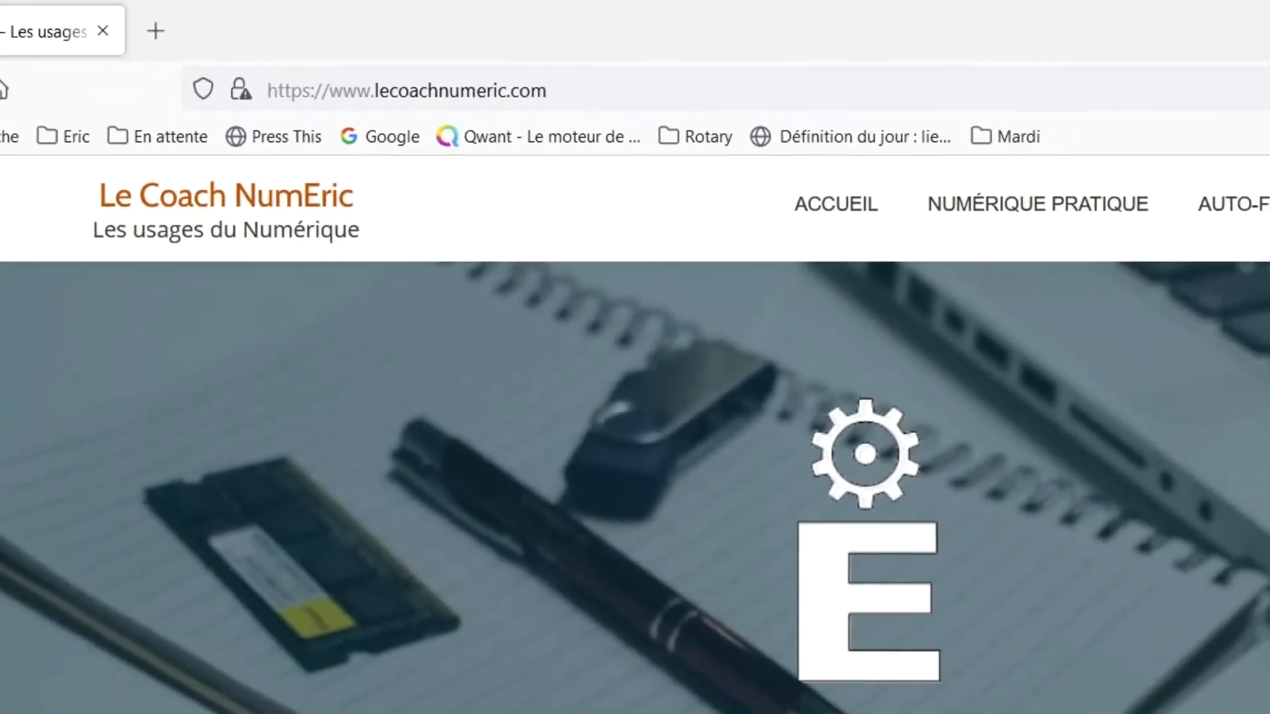
{"action": "mouse_move", "coordinate": [1165, 161]}
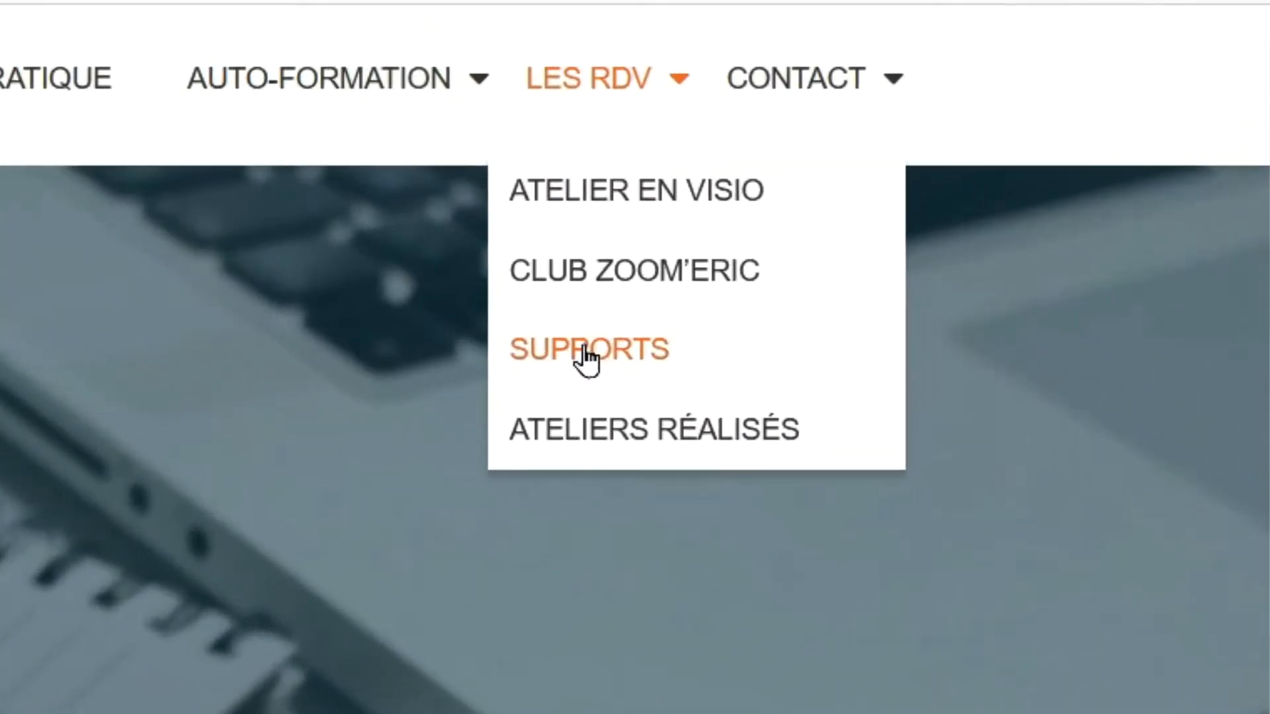
{"action": "left_click", "coordinate": [585, 354]}
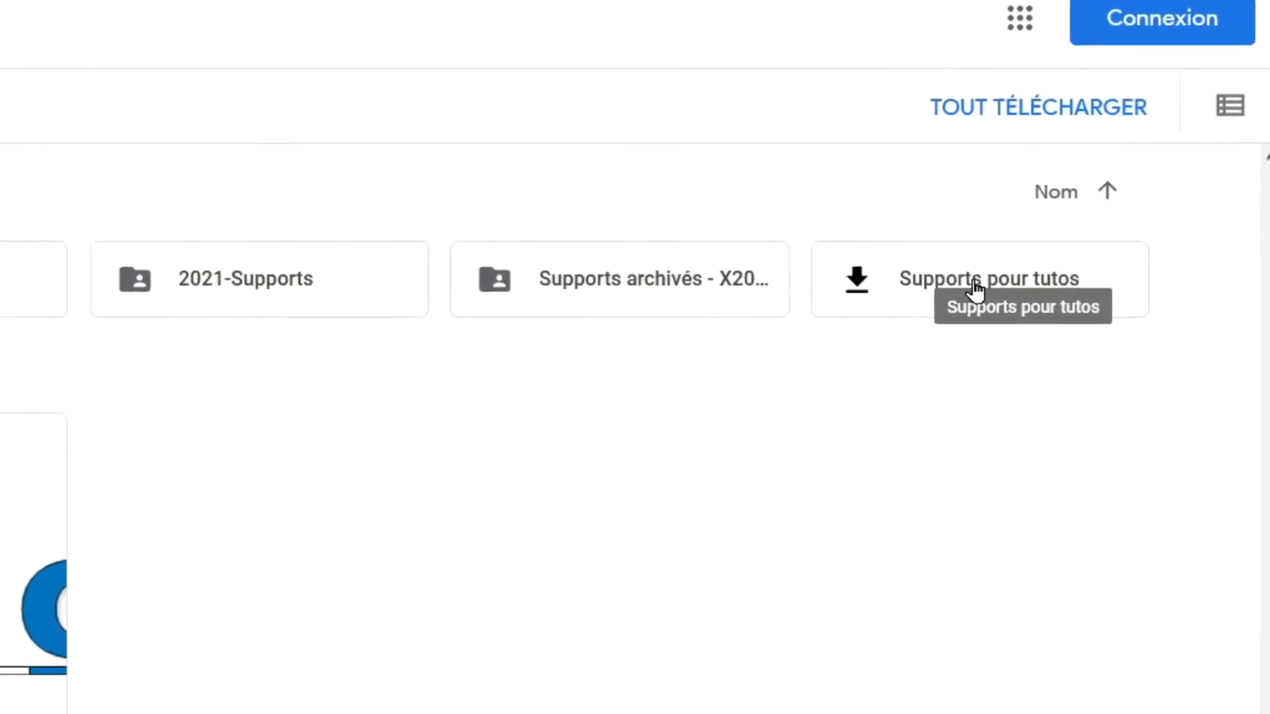
{"action": "left_click", "coordinate": [982, 289]}
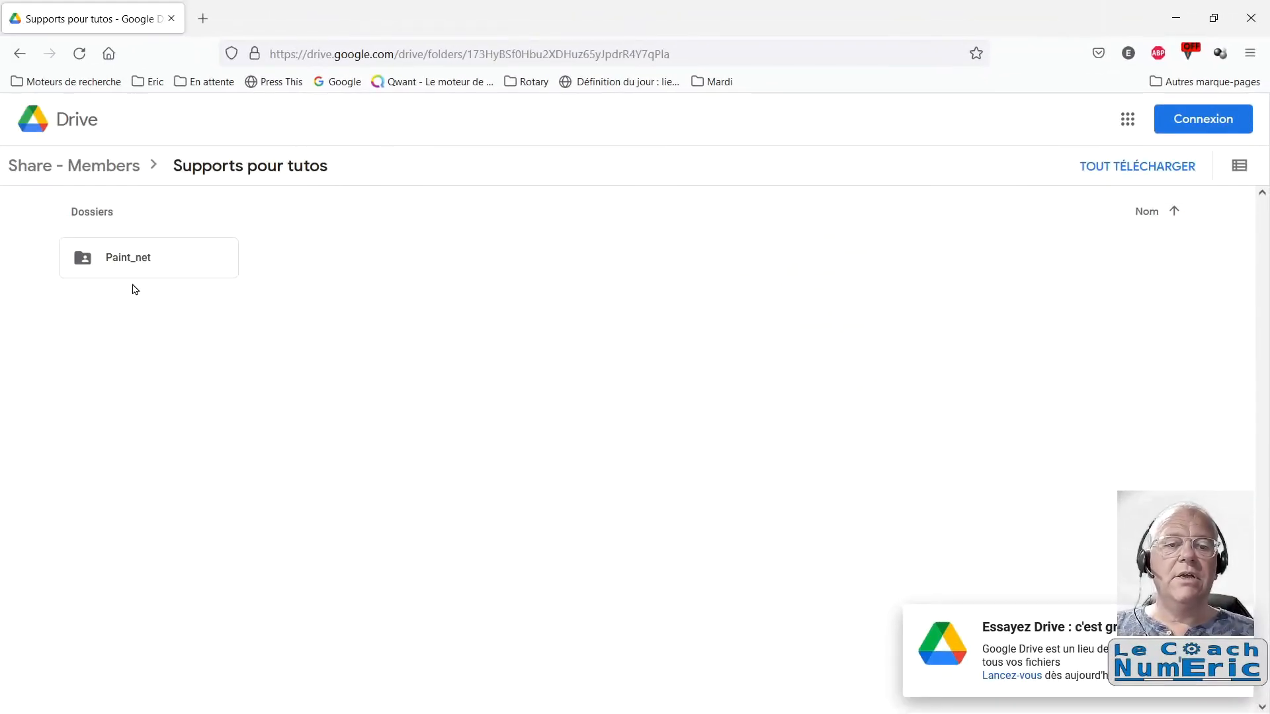
{"action": "left_click", "coordinate": [132, 263]}
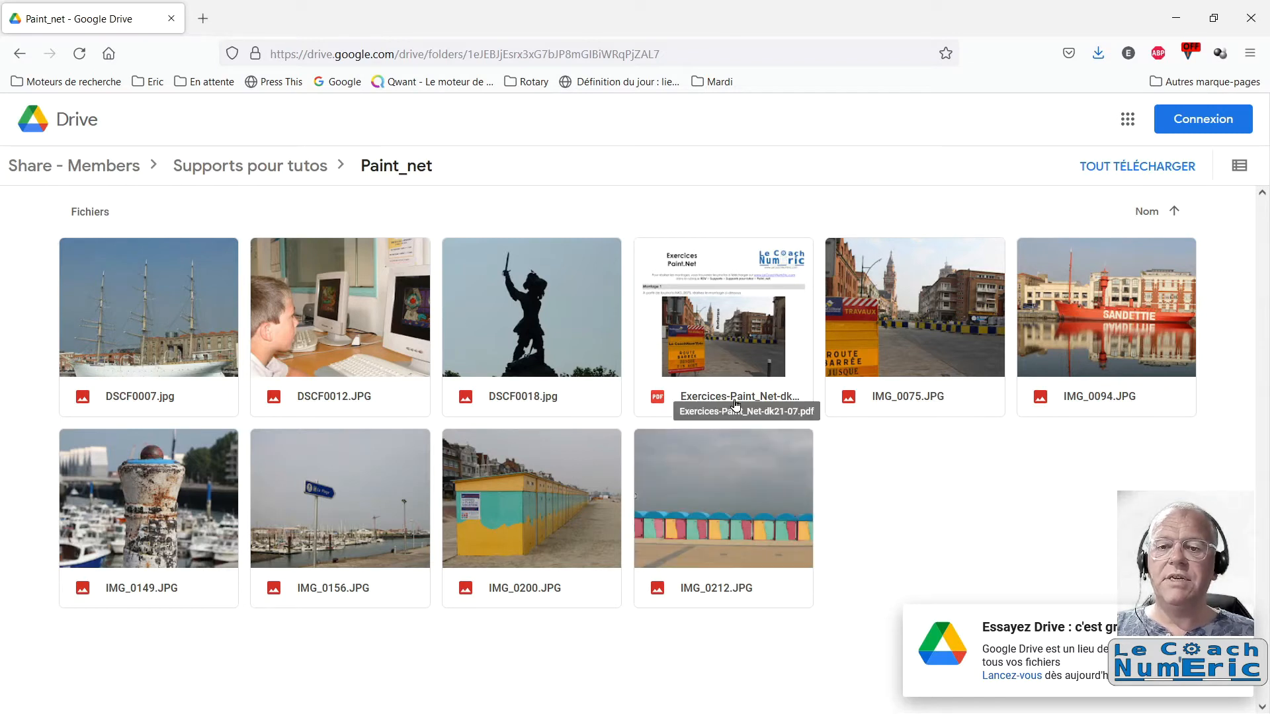
Download Exercices-Paint_Net-dk21-07.pdf from the Paint_net folder, choosing to save the file
{"action": "mouse_move", "coordinate": [652, 283]}
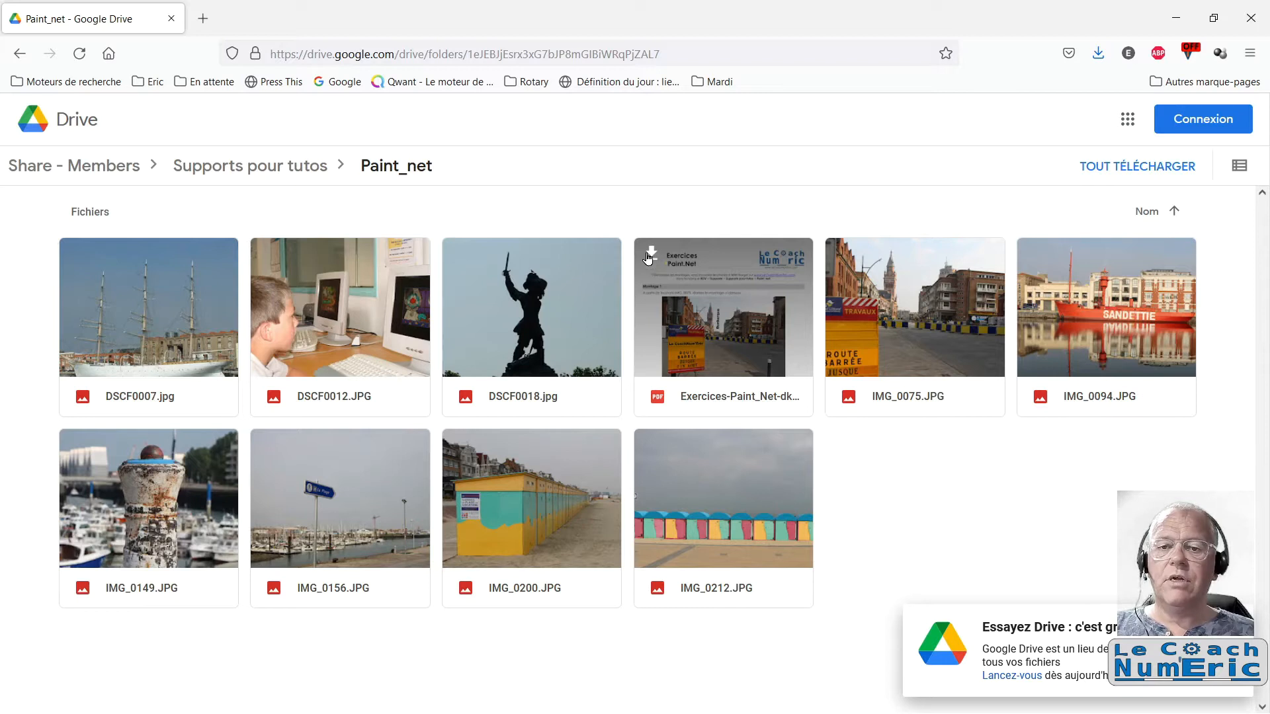
{"action": "left_click", "coordinate": [648, 257]}
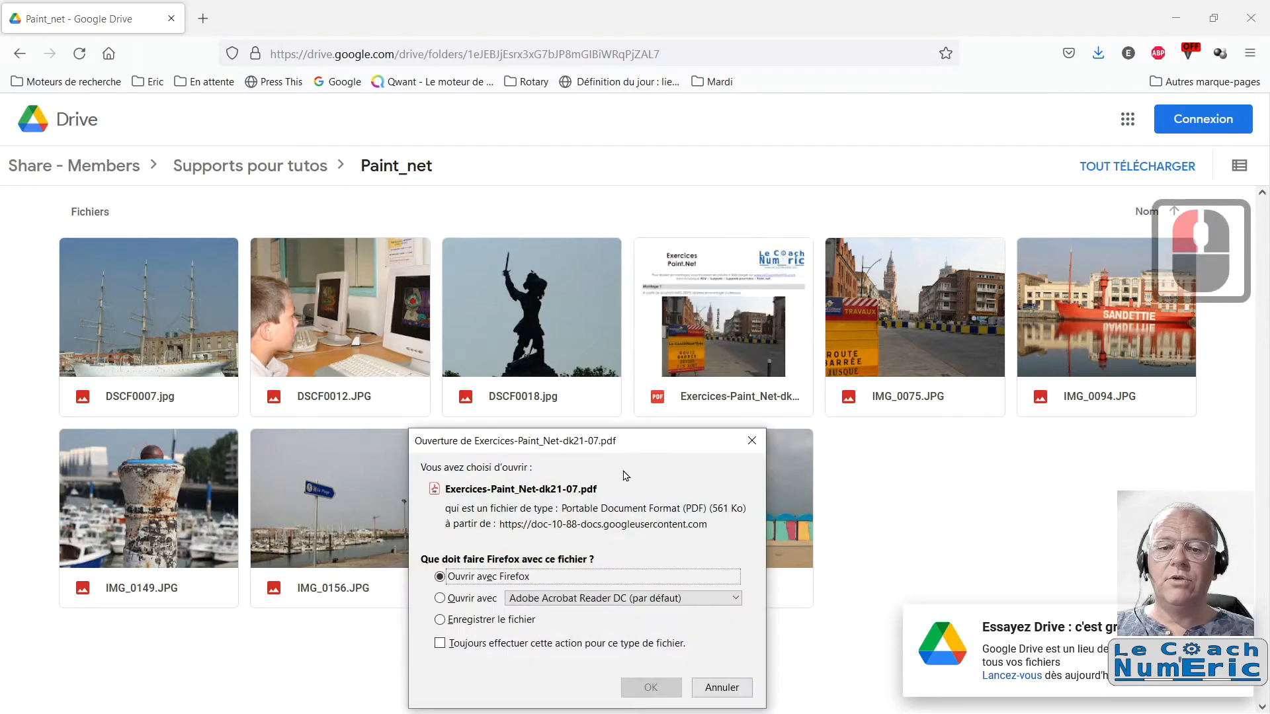
{"action": "left_click", "coordinate": [490, 620]}
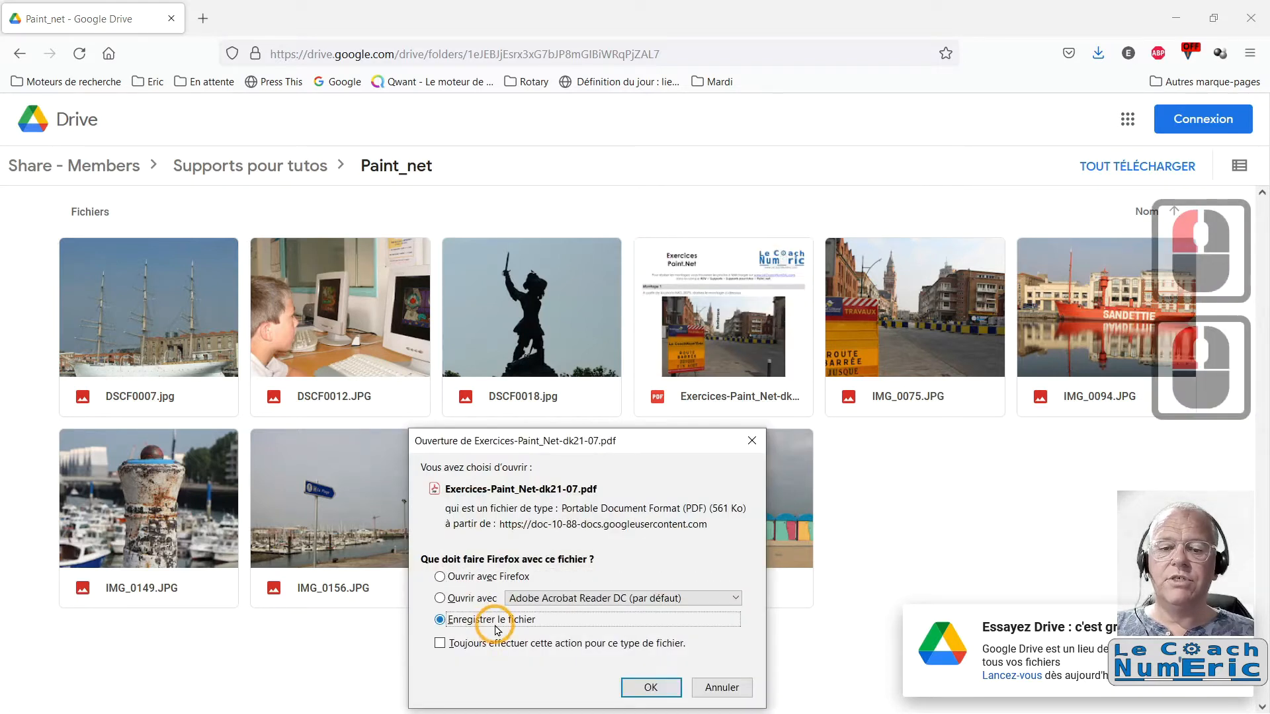
{"action": "left_click", "coordinate": [651, 688]}
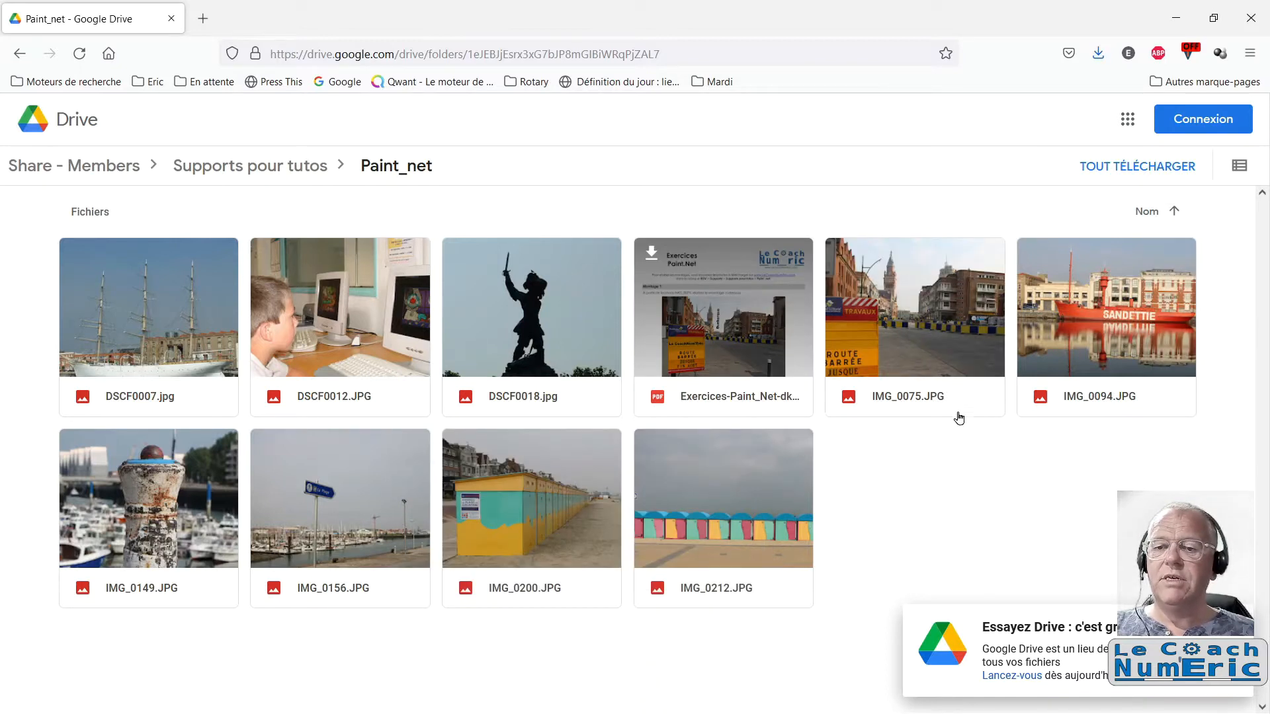
Download the photos IMG_0075.JPG, IMG_0094.JPG and IMG_0149.JPG, saving each one to the computer
{"action": "left_click", "coordinate": [843, 252]}
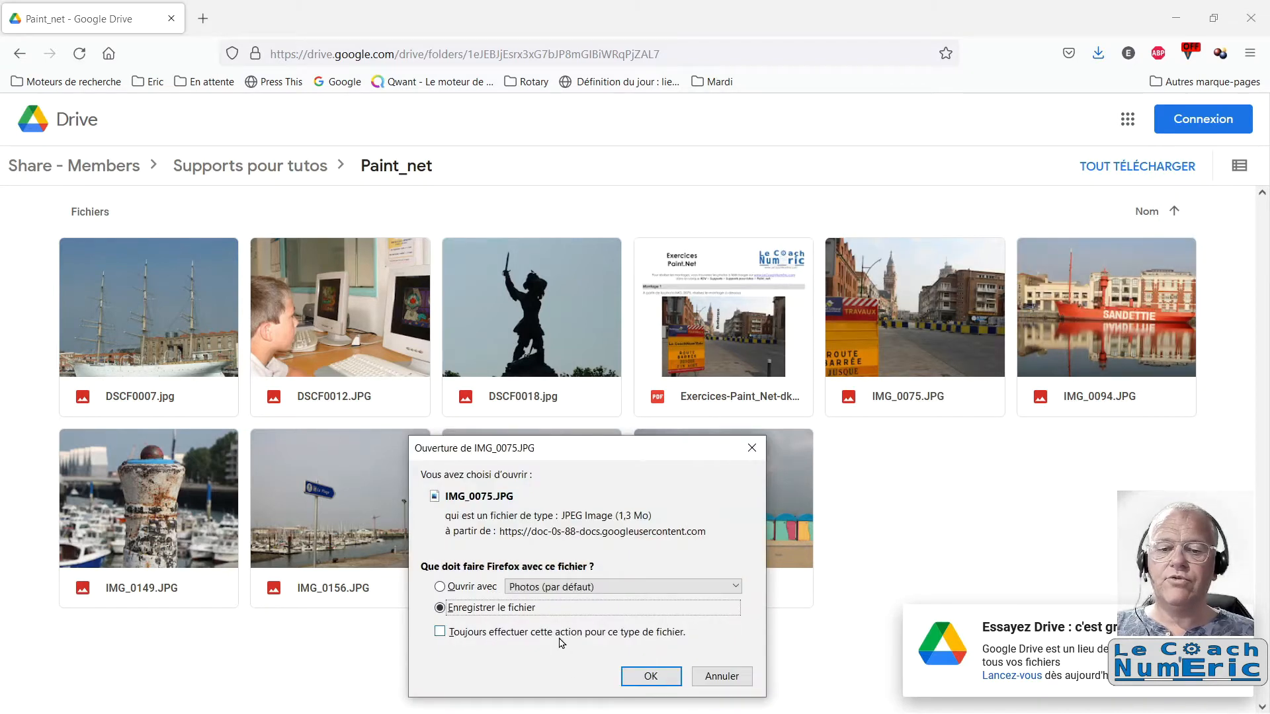
{"action": "left_click", "coordinate": [636, 679]}
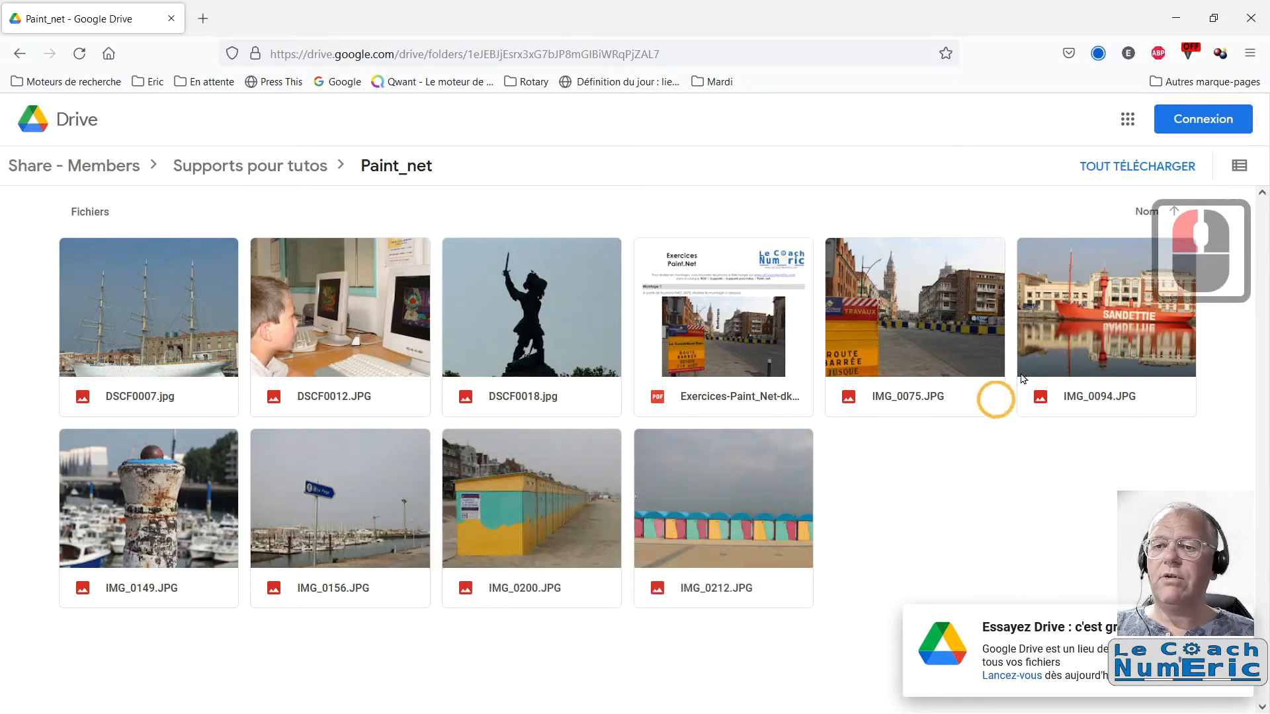
{"action": "left_click", "coordinate": [1034, 254]}
{"action": "left_click", "coordinate": [648, 674]}
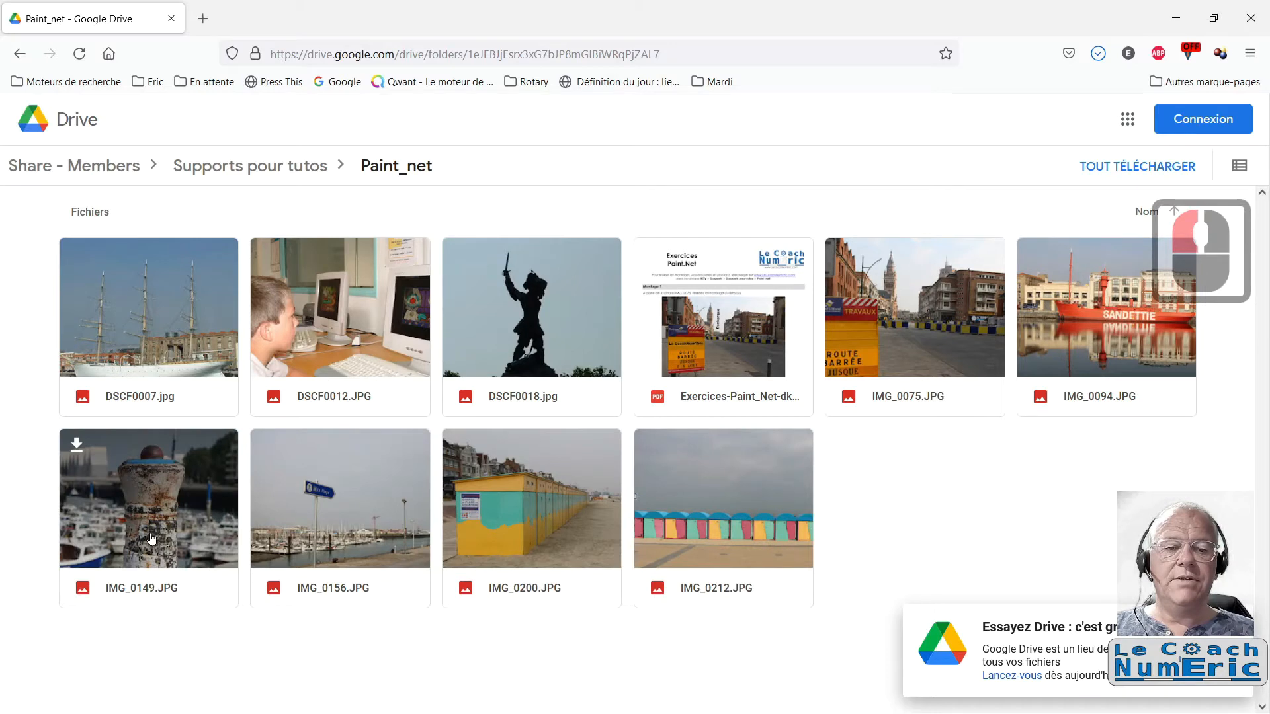
{"action": "left_click", "coordinate": [77, 446]}
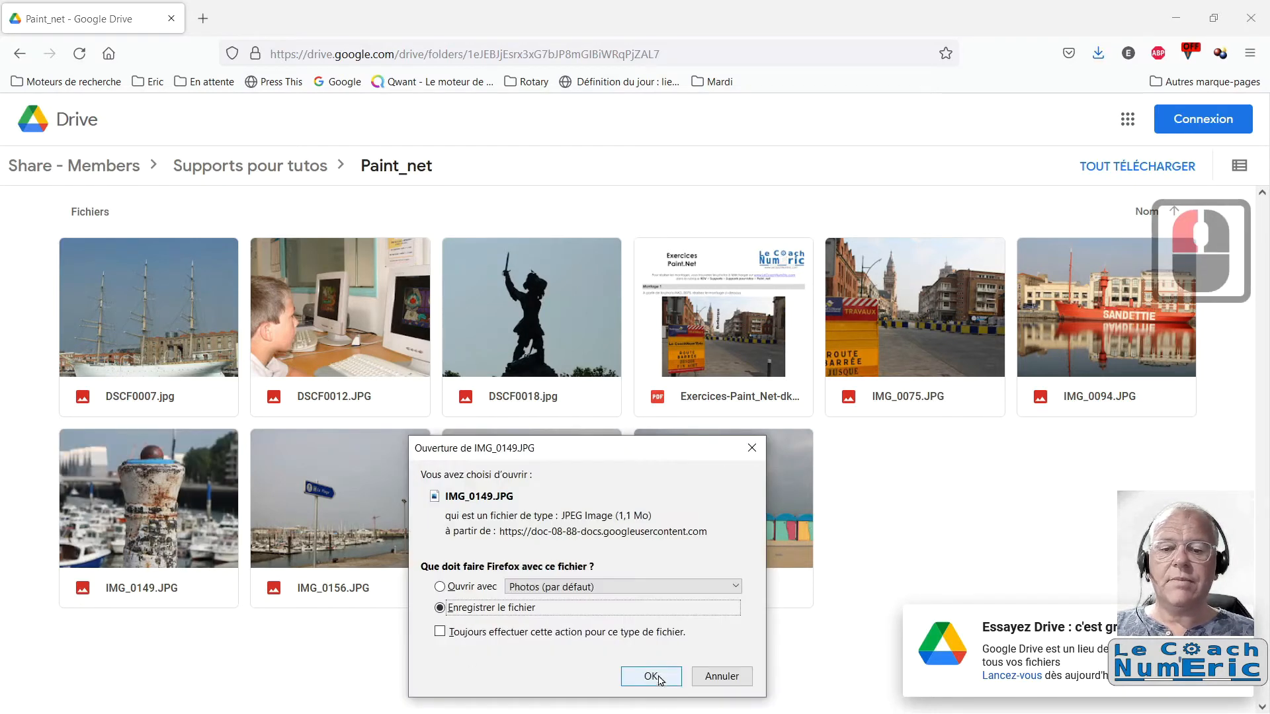
{"action": "left_click", "coordinate": [673, 681]}
Download the photos IMG_0156.JPG and IMG_0200.JPG, saving both files to the computer
{"action": "mouse_move", "coordinate": [294, 532]}
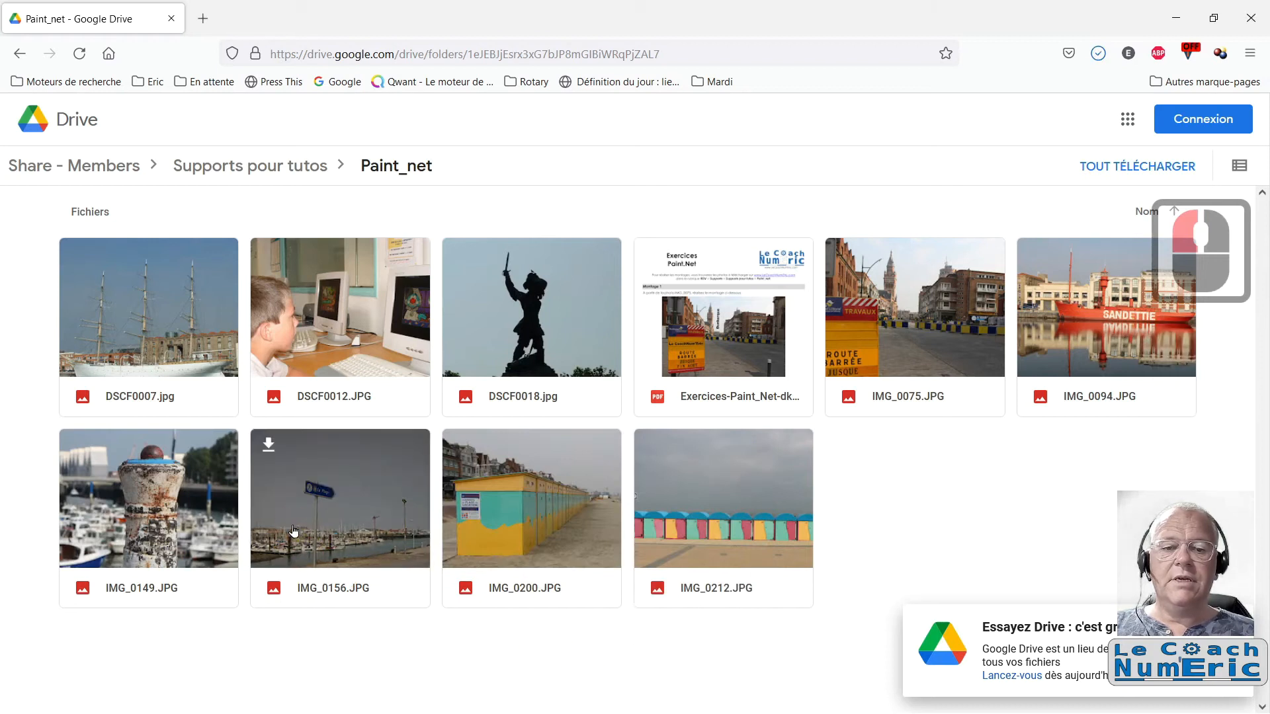
{"action": "left_click", "coordinate": [267, 446]}
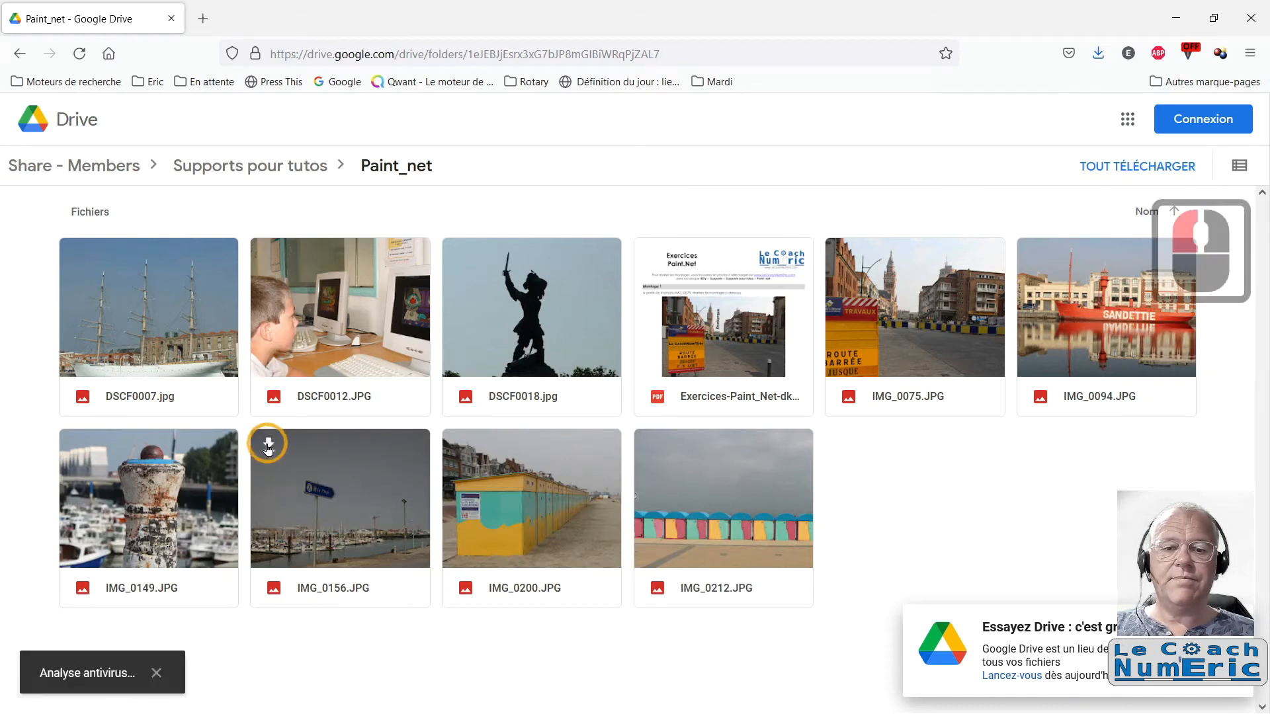
{"action": "left_click", "coordinate": [652, 676]}
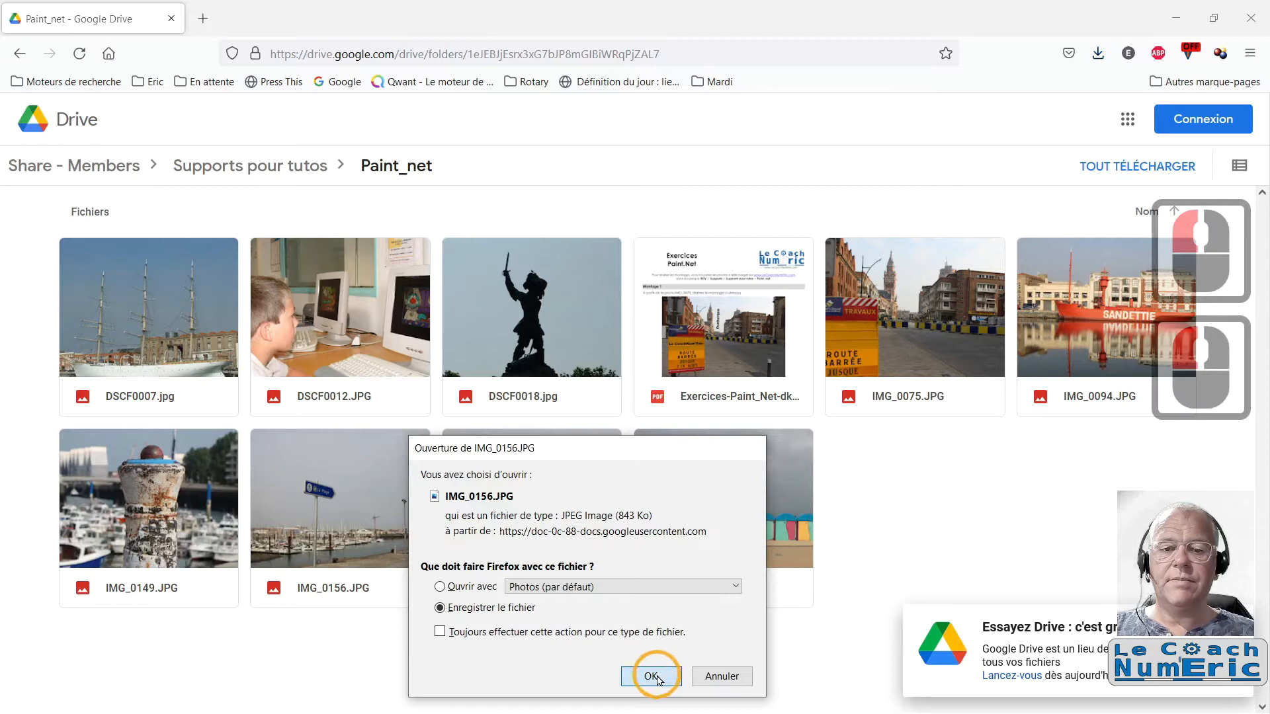
{"action": "mouse_move", "coordinate": [547, 533]}
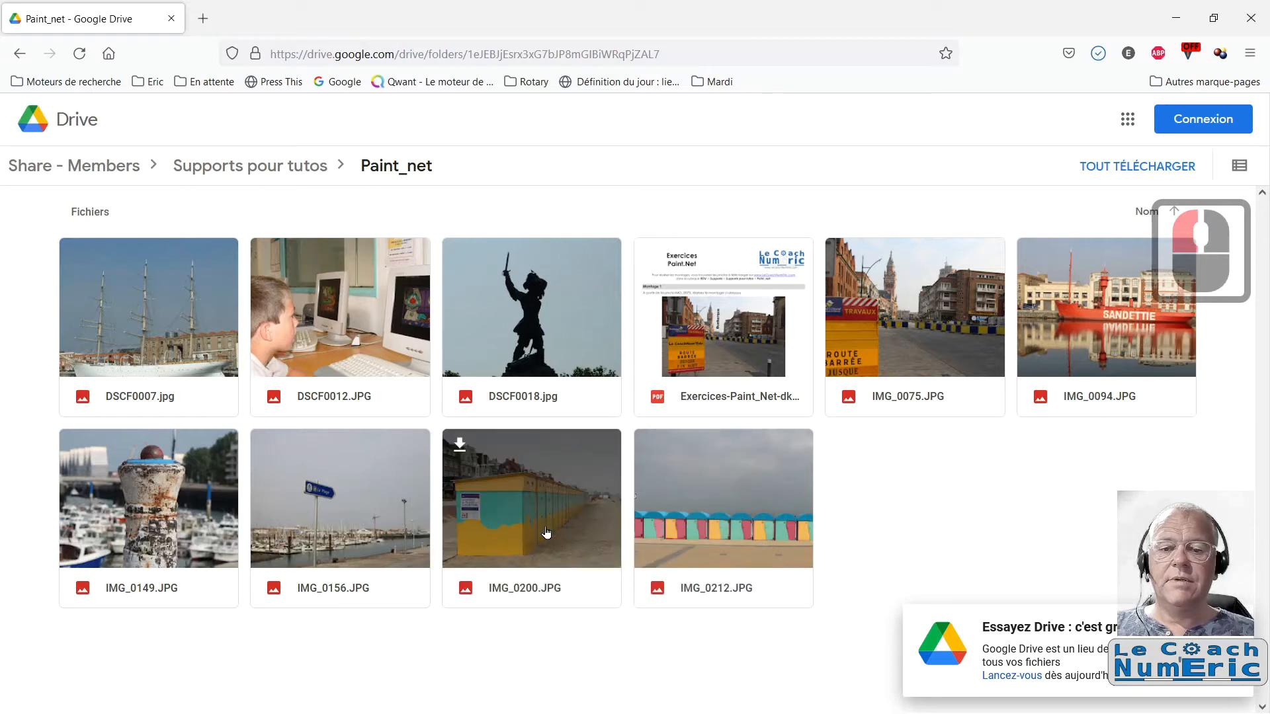
{"action": "left_click", "coordinate": [459, 448]}
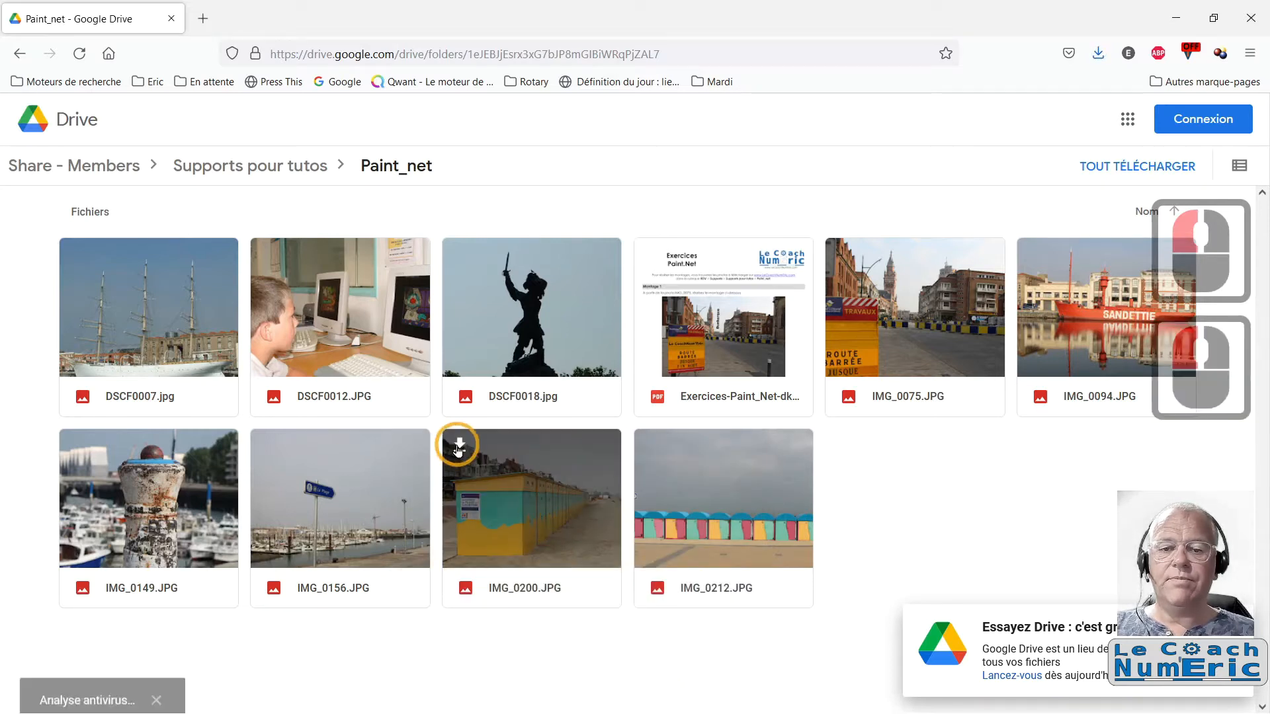
{"action": "double_click", "coordinate": [380, 667]}
Switch to the Téléchargements folder in File Explorer and open Exercices-Paint_Net-dk21-07.pdf in Acrobat Reader
{"action": "key", "text": "super"}
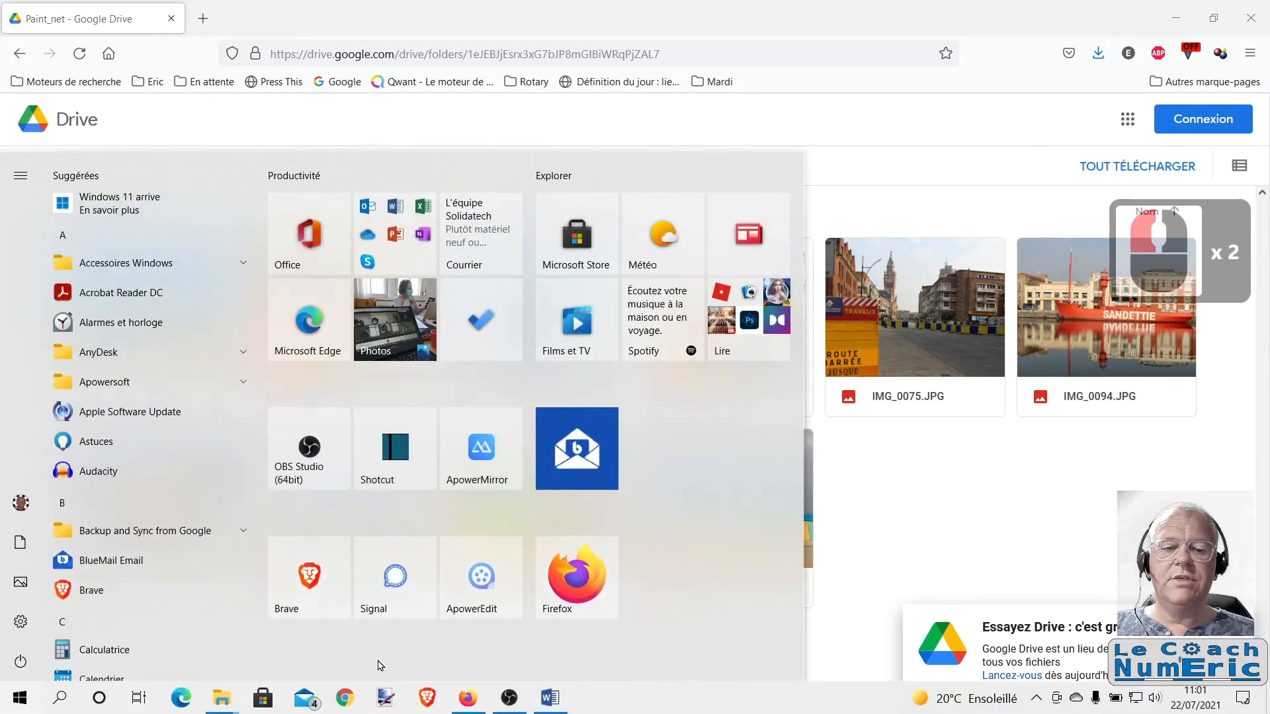
{"action": "mouse_move", "coordinate": [228, 704]}
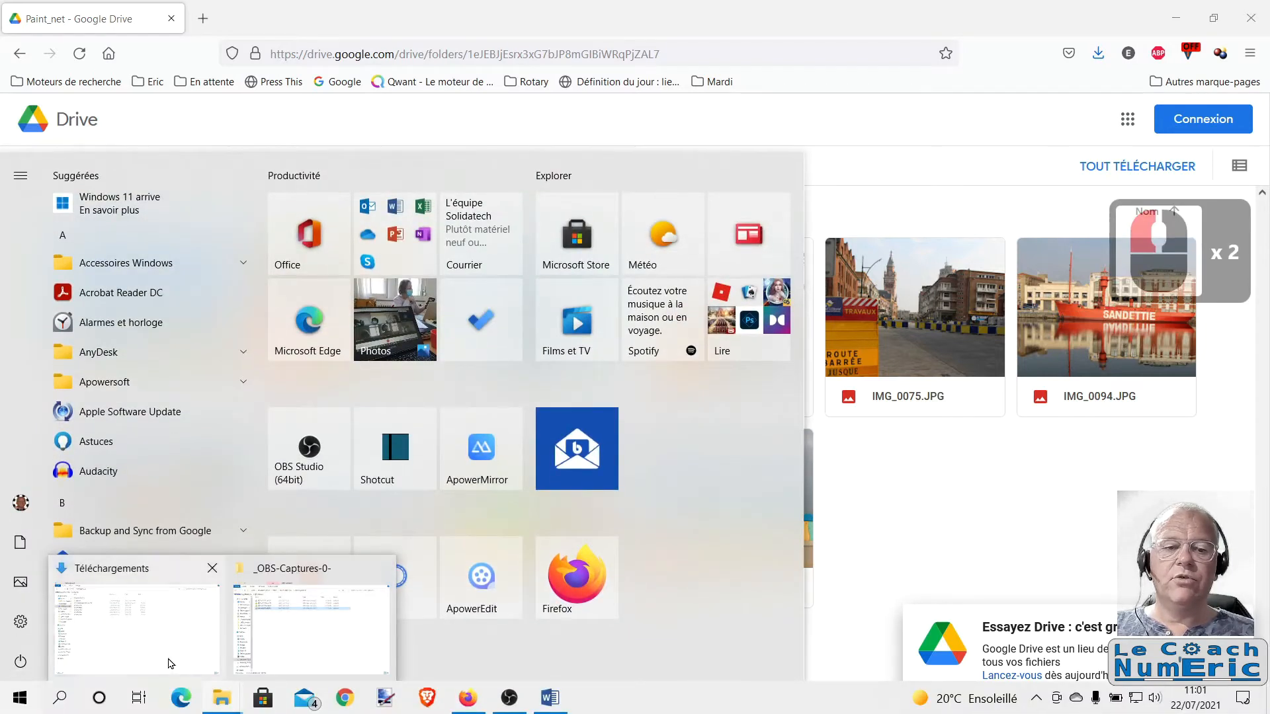
{"action": "left_click", "coordinate": [165, 658]}
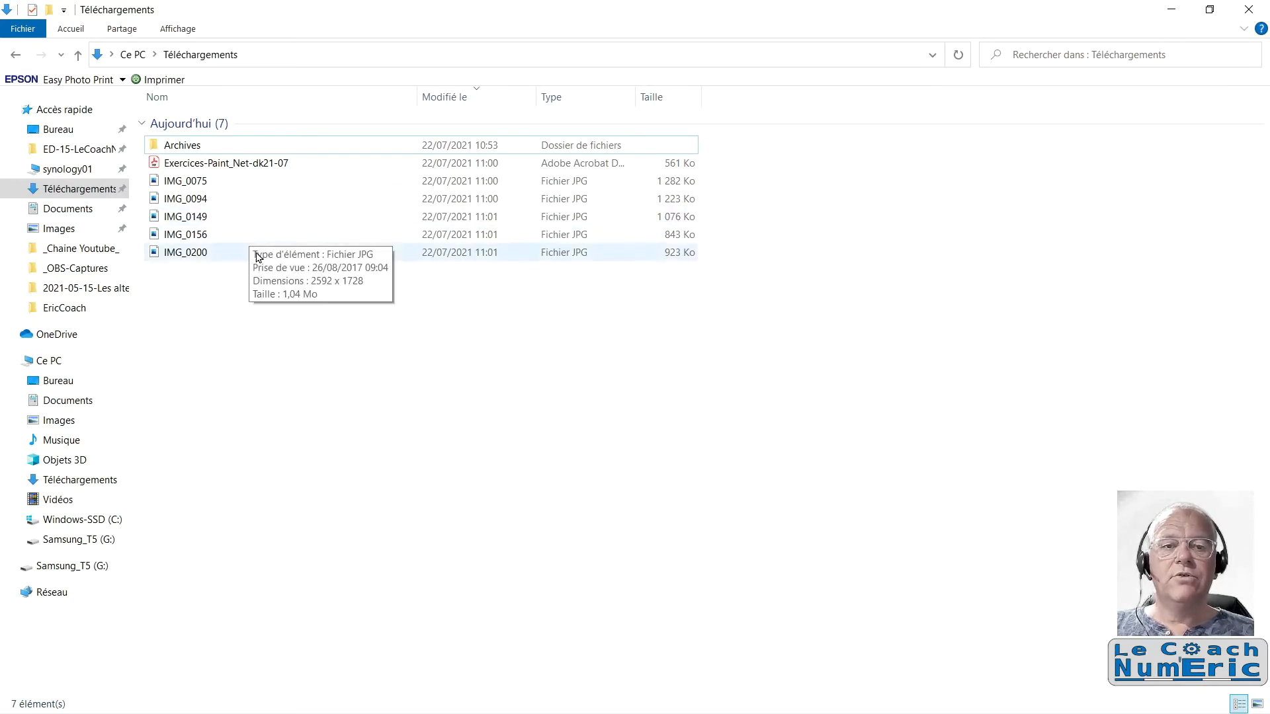
{"action": "double_click", "coordinate": [236, 165]}
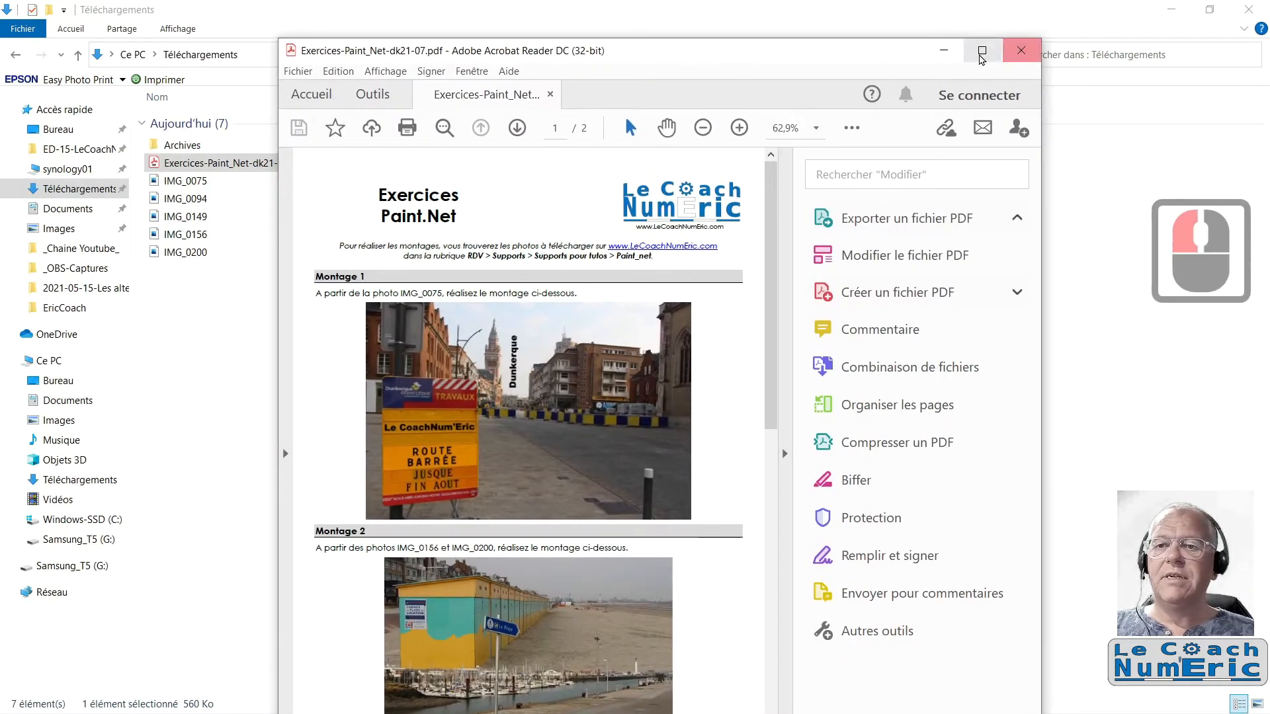
Maximise the PDF window without its tools pane and read the Montage 1 and Montage 2 exercises
{"action": "left_click", "coordinate": [982, 53]}
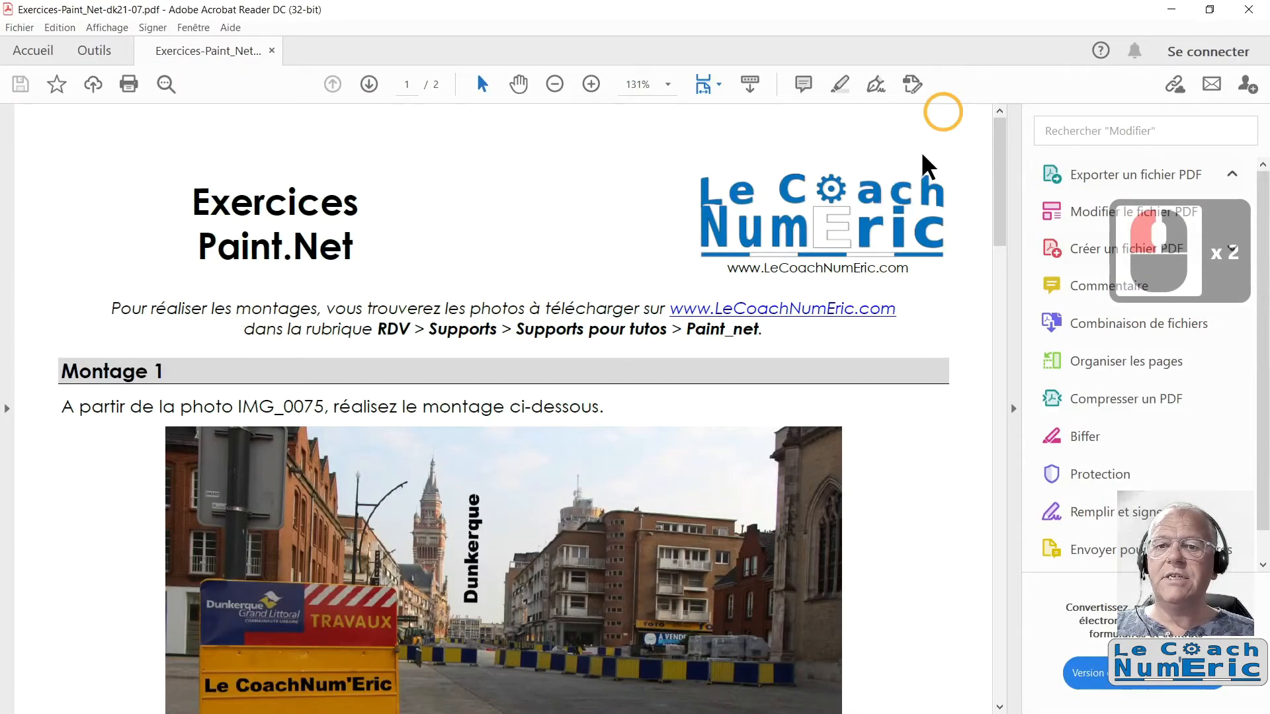
{"action": "left_click", "coordinate": [1011, 409]}
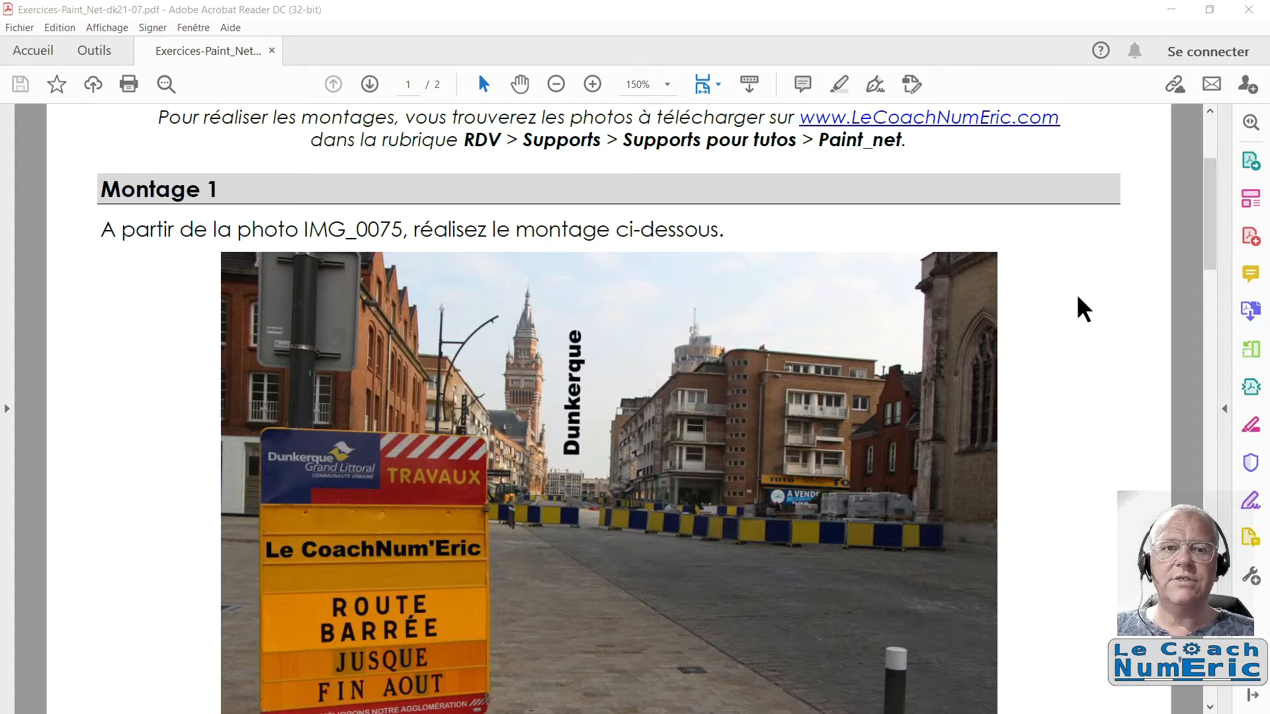
{"action": "scroll", "coordinate": [1083, 309], "scroll_direction": "down", "scroll_amount": 8}
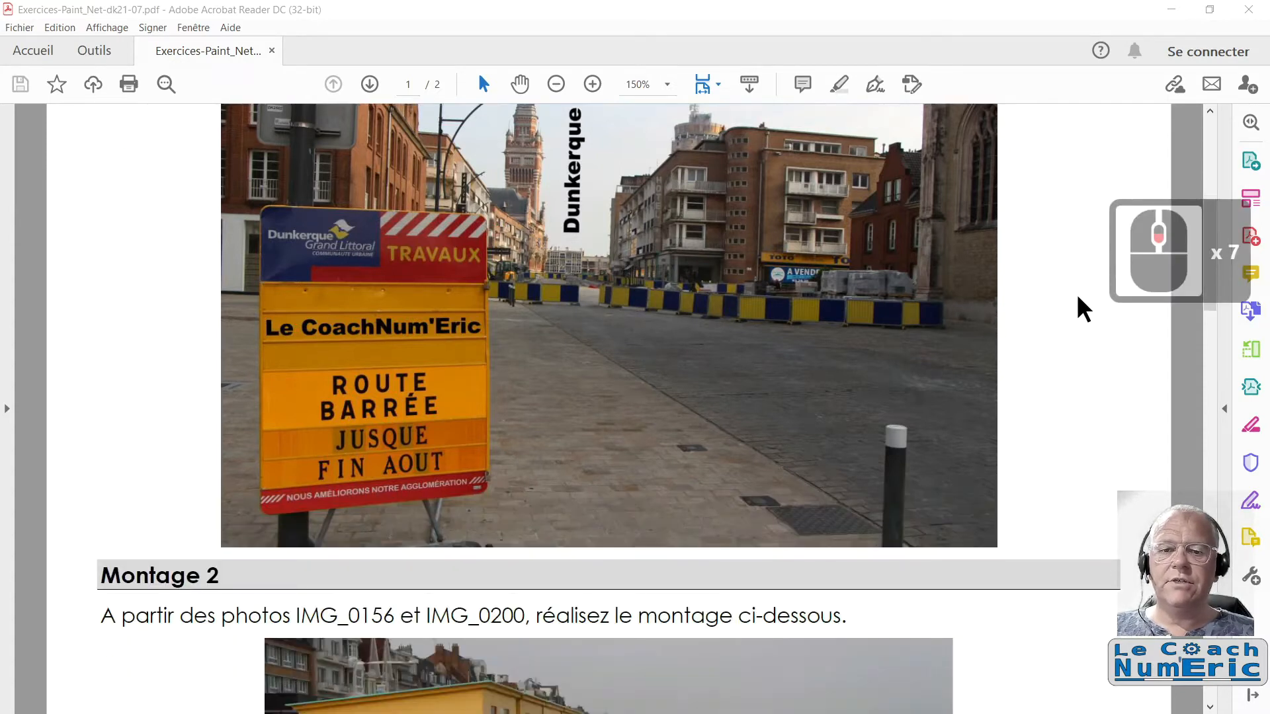
{"action": "scroll", "coordinate": [1083, 309], "scroll_direction": "down", "scroll_amount": 9}
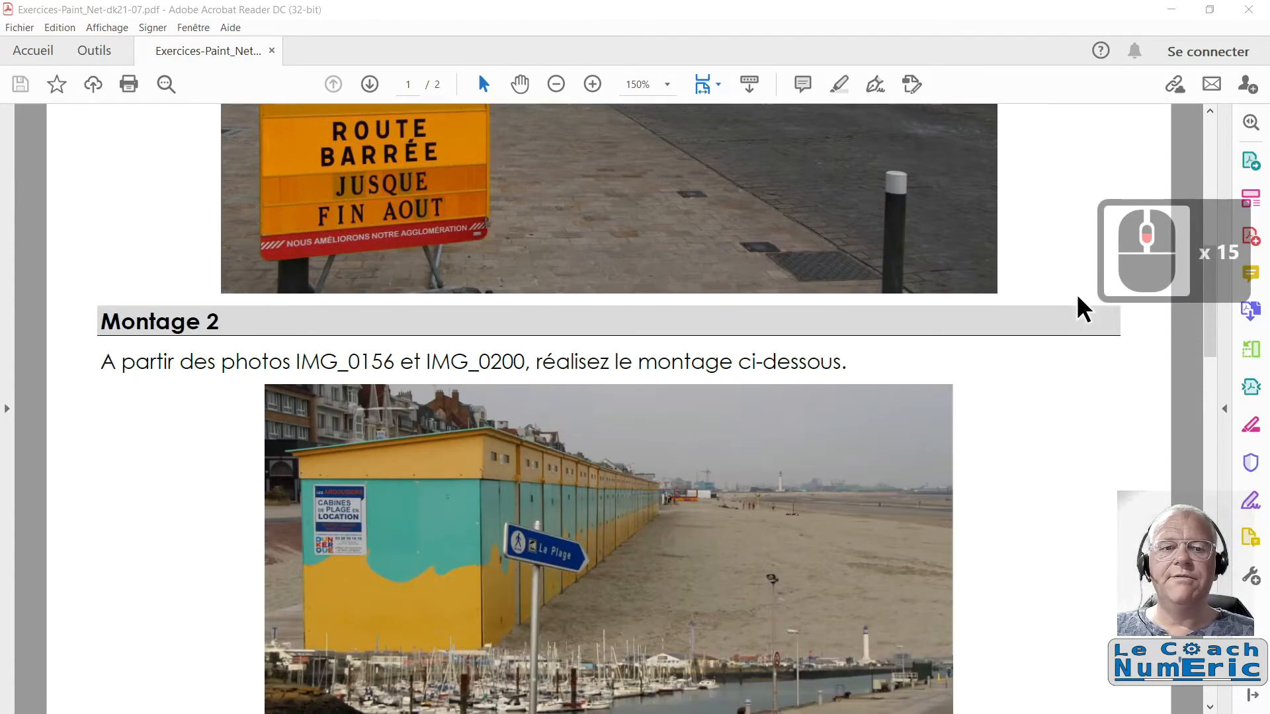
{"action": "scroll", "coordinate": [1083, 309], "scroll_direction": "down", "scroll_amount": 3}
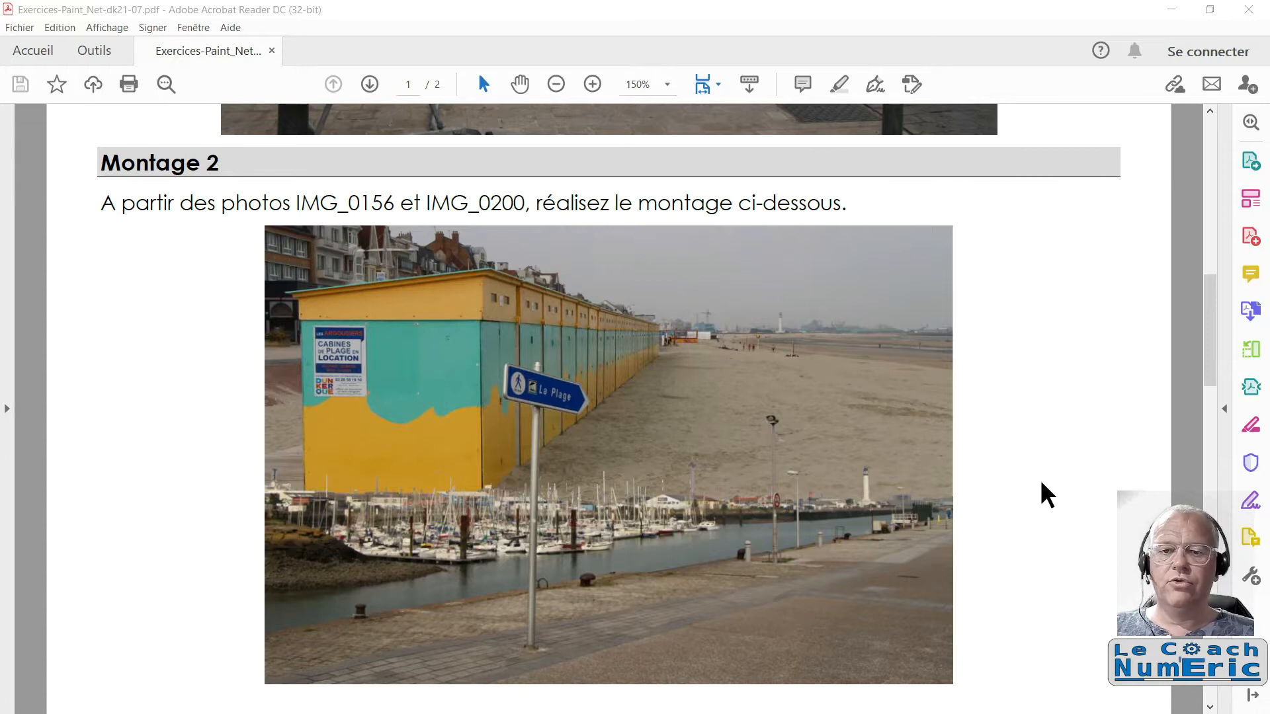
Switch to the Téléchargements folder in File Explorer and open the photo IMG_0156 with paint.net
{"action": "key", "text": "super"}
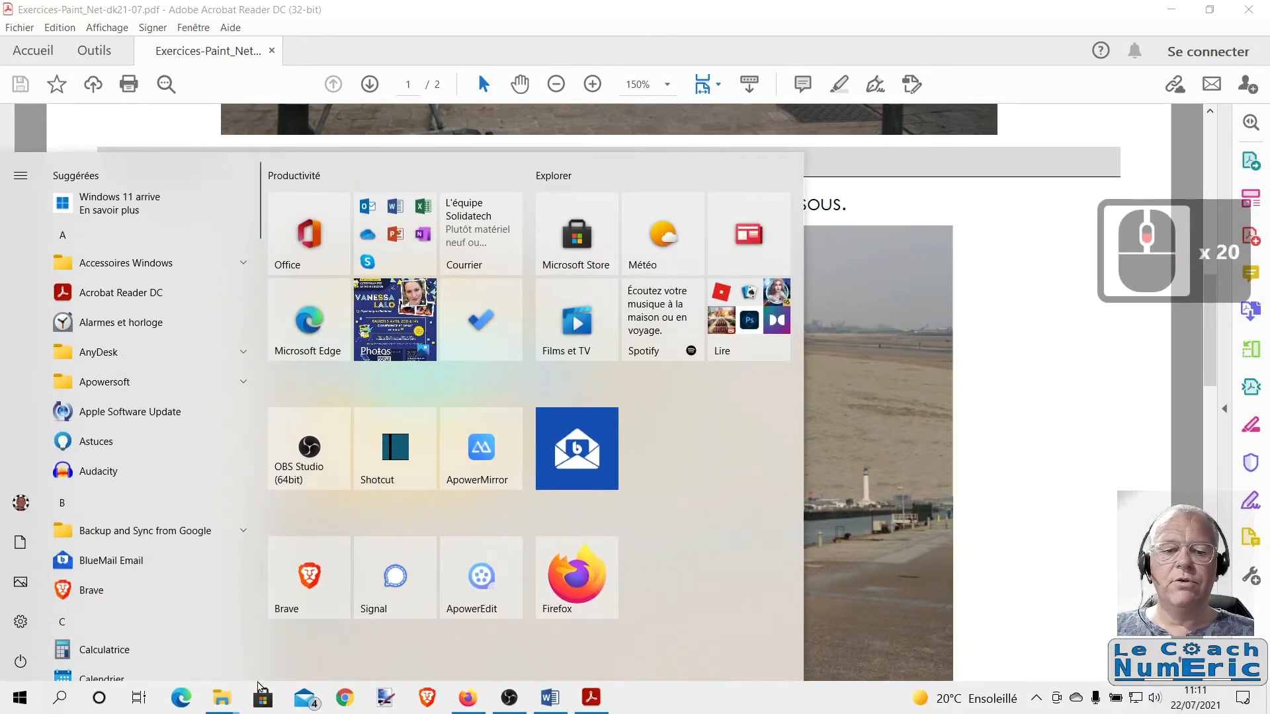
{"action": "mouse_move", "coordinate": [228, 702]}
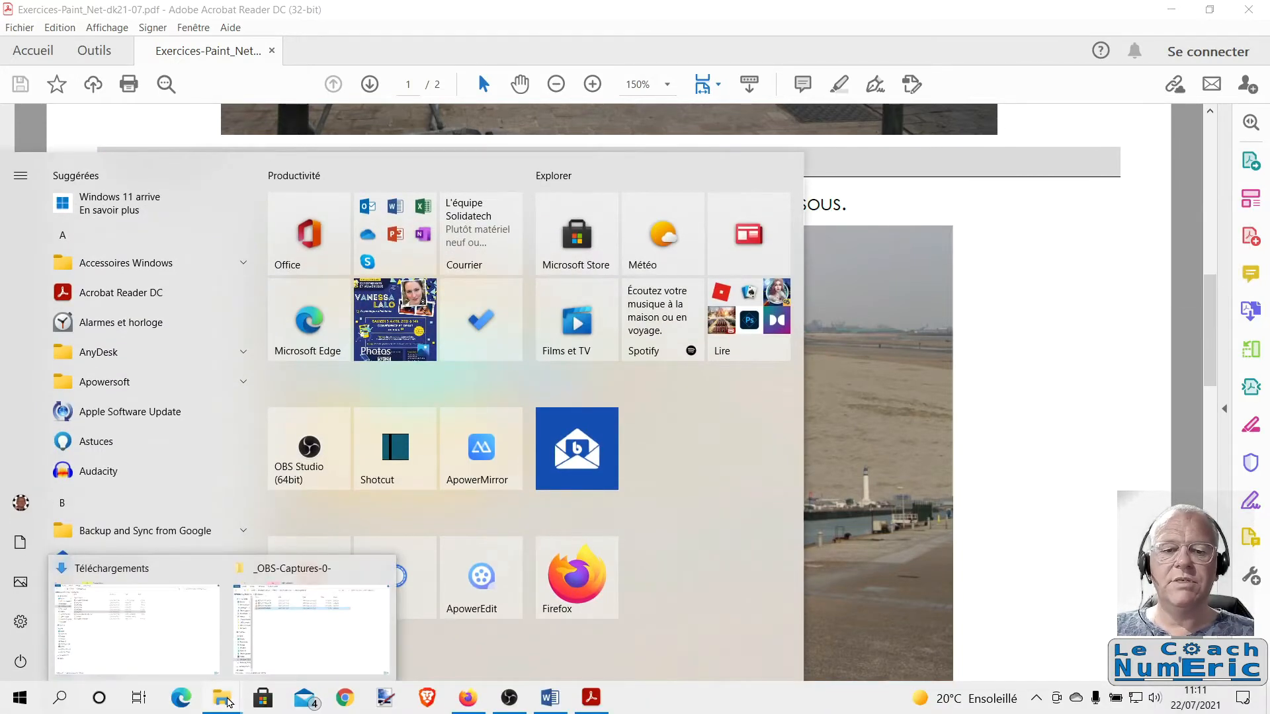
{"action": "left_click", "coordinate": [137, 628]}
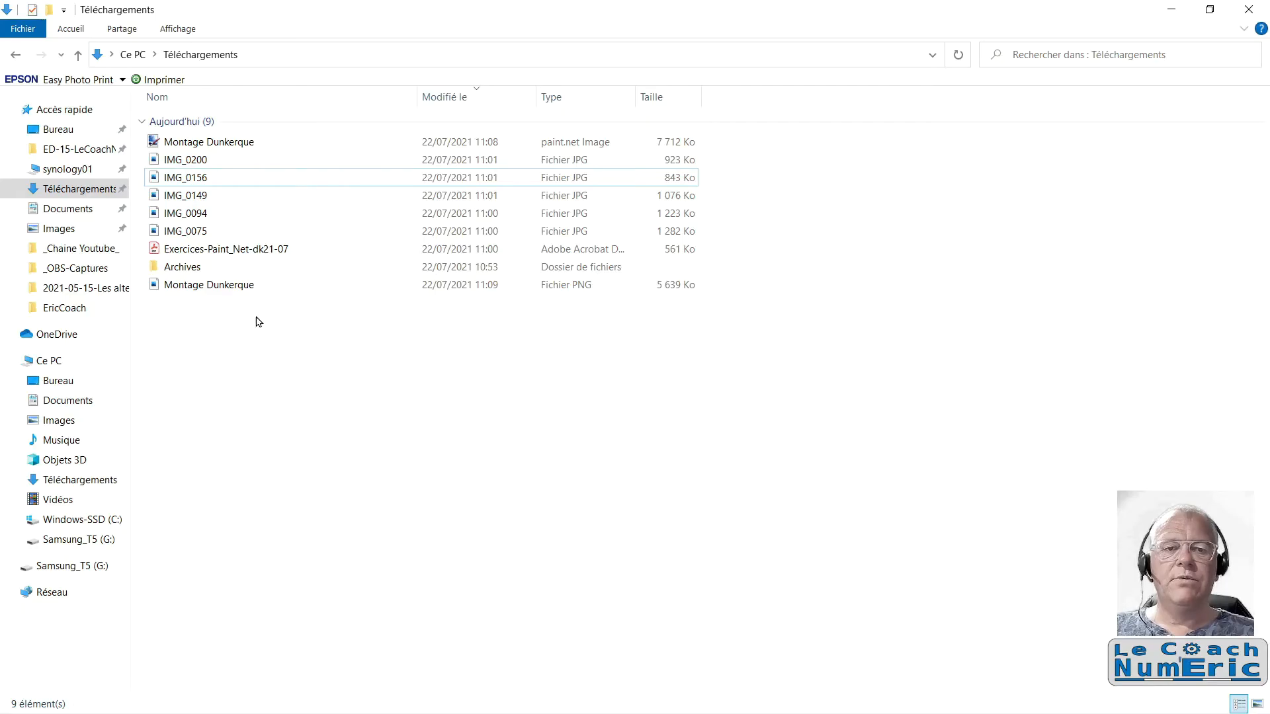
{"action": "left_click", "coordinate": [214, 178]}
{"action": "right_click", "coordinate": [213, 180]}
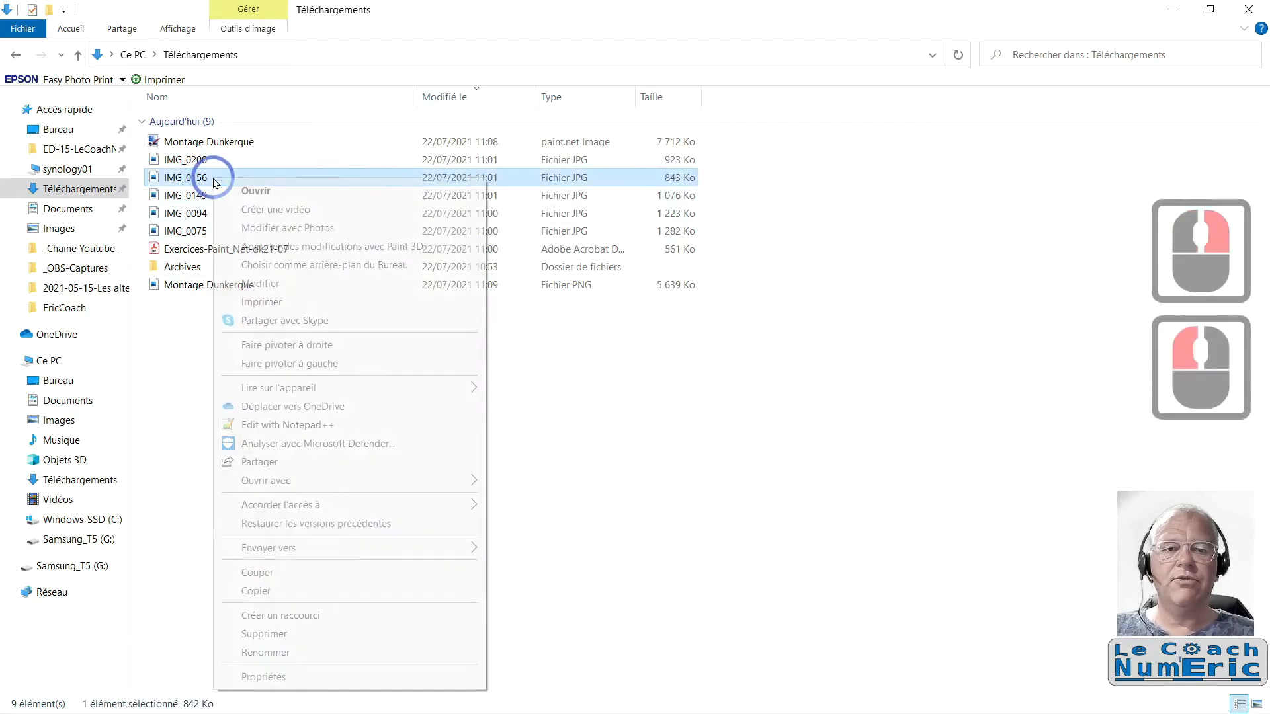
{"action": "mouse_move", "coordinate": [350, 490]}
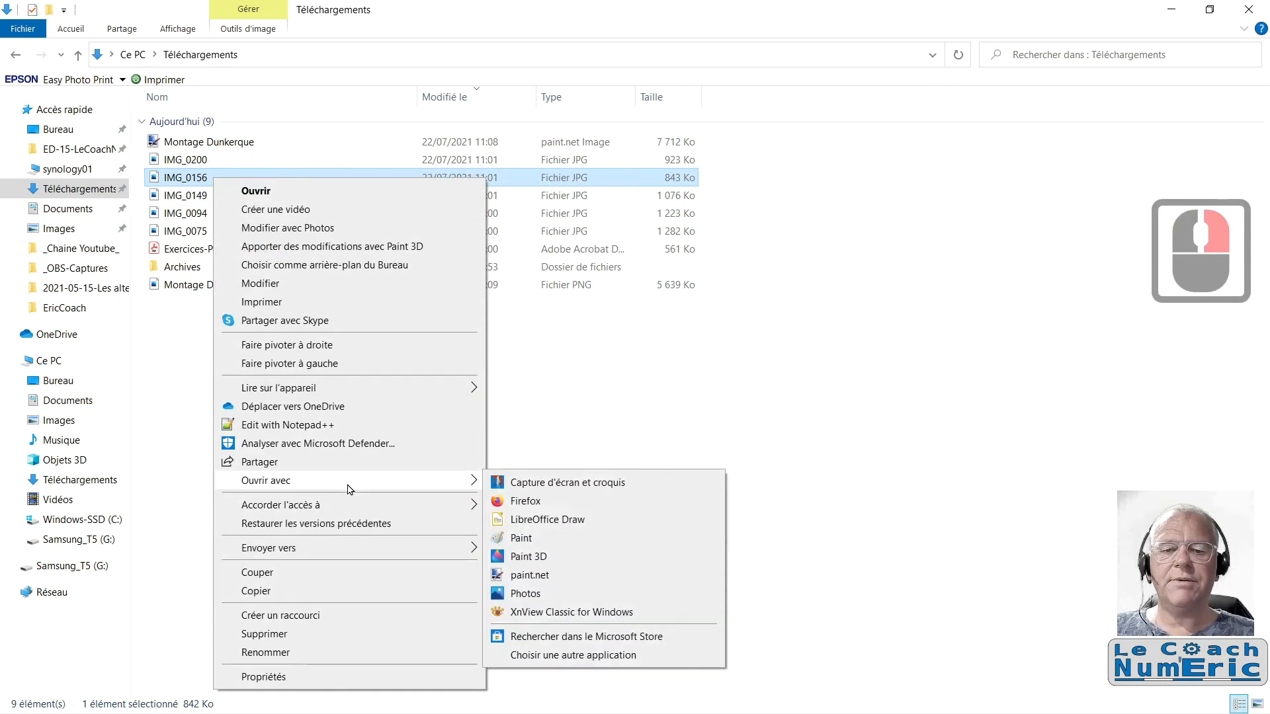
{"action": "left_click", "coordinate": [559, 575]}
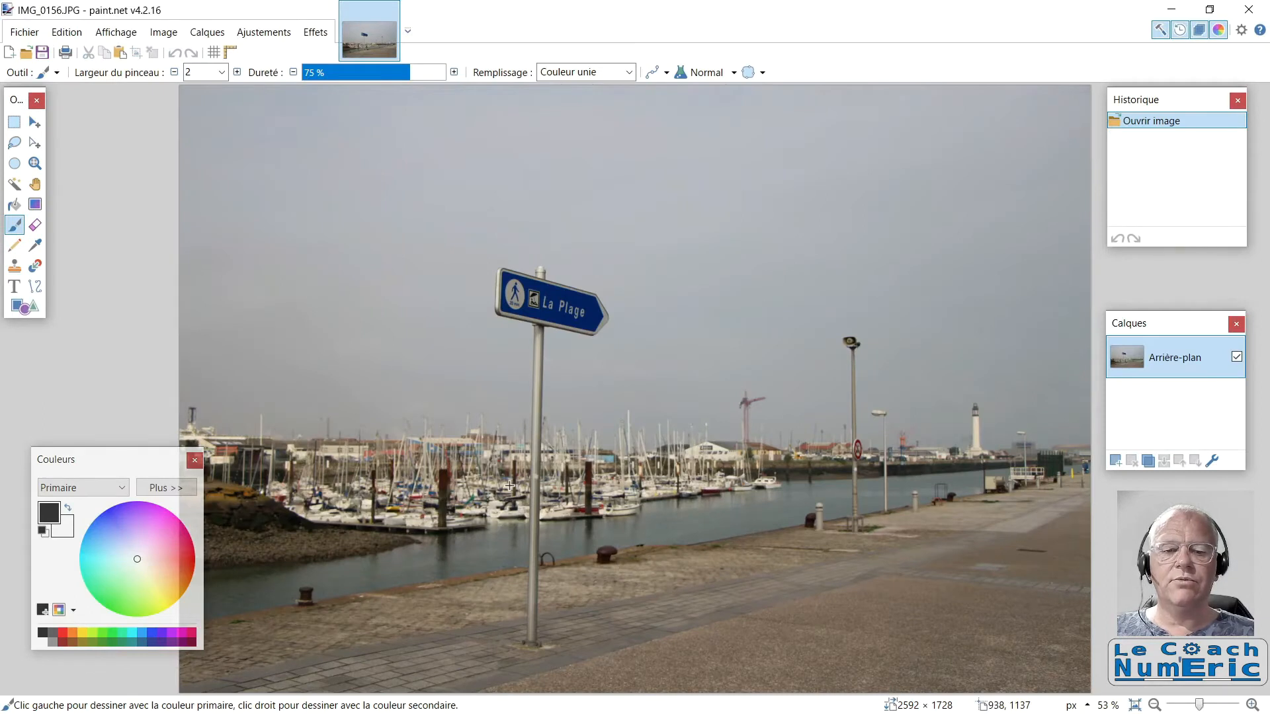
Switch to the Téléchargements folder in File Explorer and open the photo IMG_0200 with paint.net
{"action": "left_click", "coordinate": [20, 698]}
{"action": "left_click", "coordinate": [222, 700]}
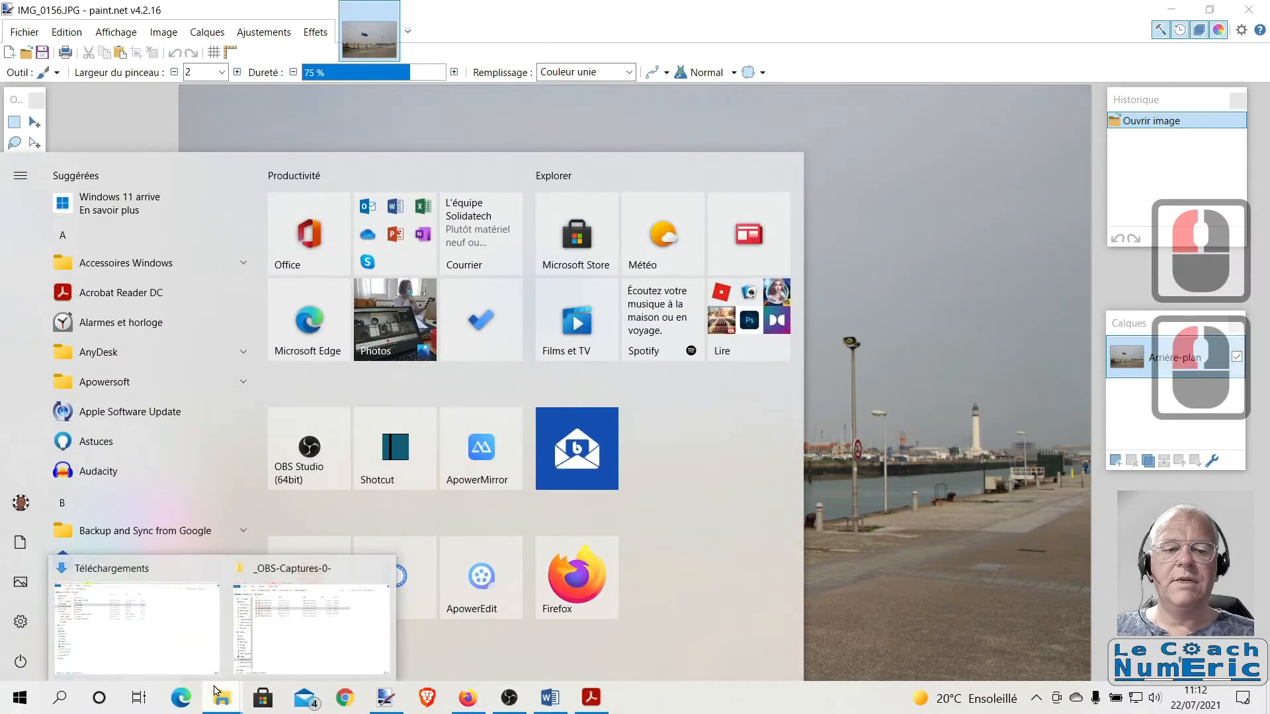
{"action": "left_click", "coordinate": [170, 634]}
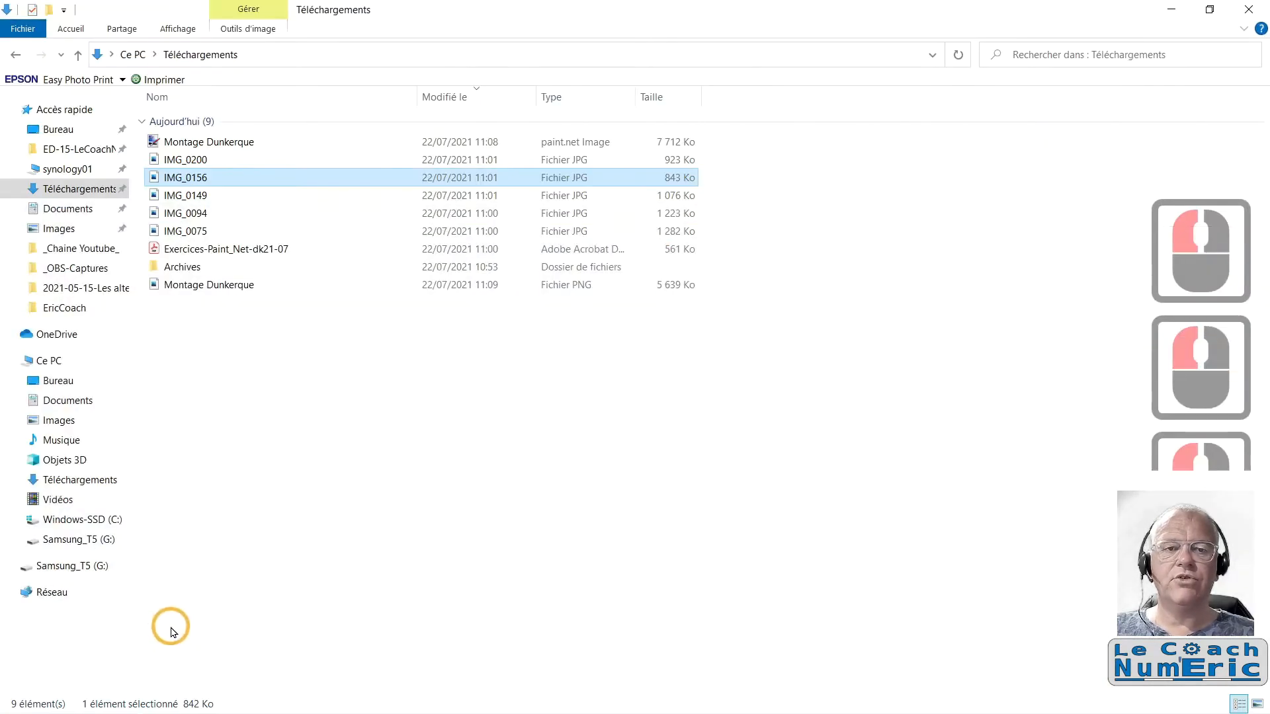
{"action": "left_click", "coordinate": [195, 165]}
{"action": "right_click", "coordinate": [196, 166]}
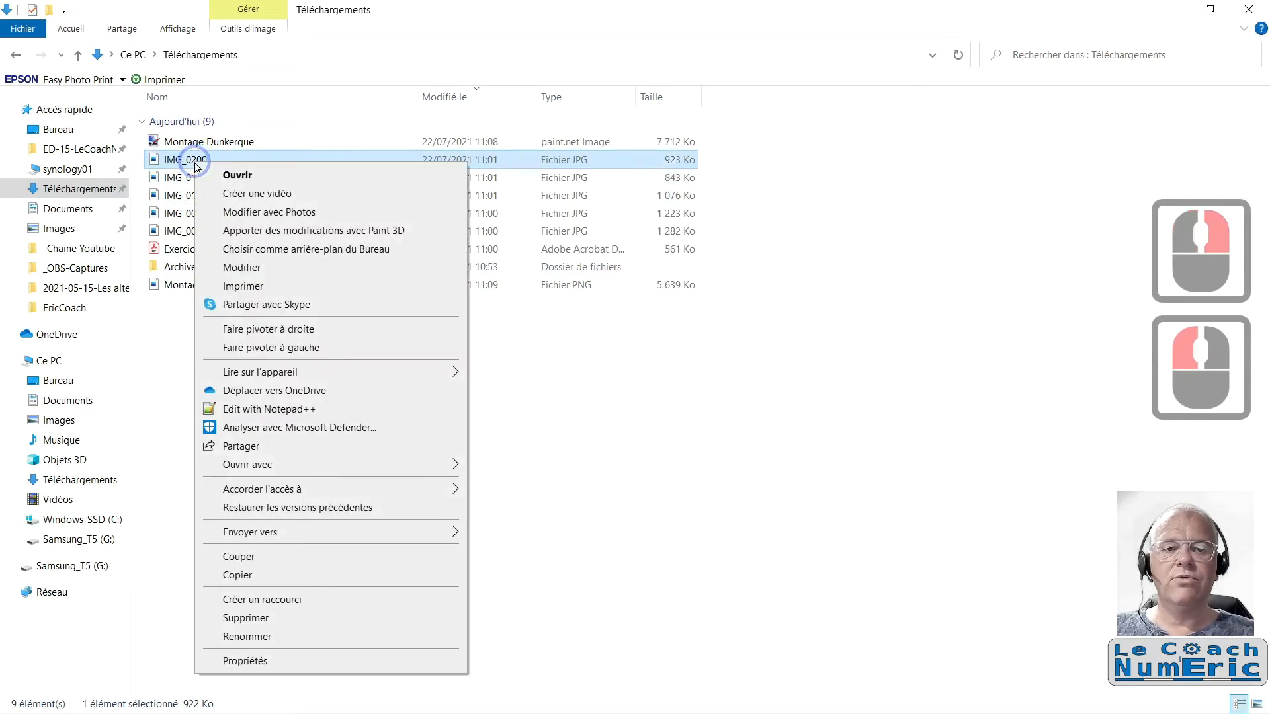
{"action": "mouse_move", "coordinate": [291, 465]}
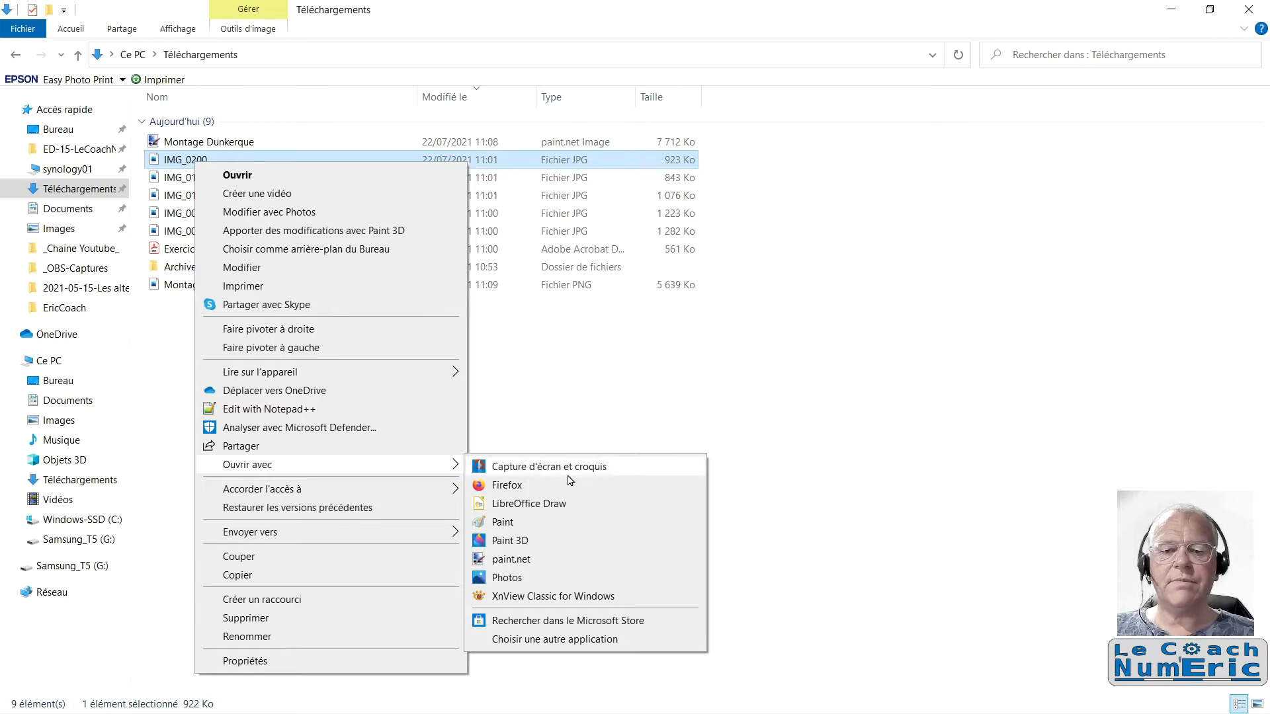
{"action": "left_click", "coordinate": [562, 563]}
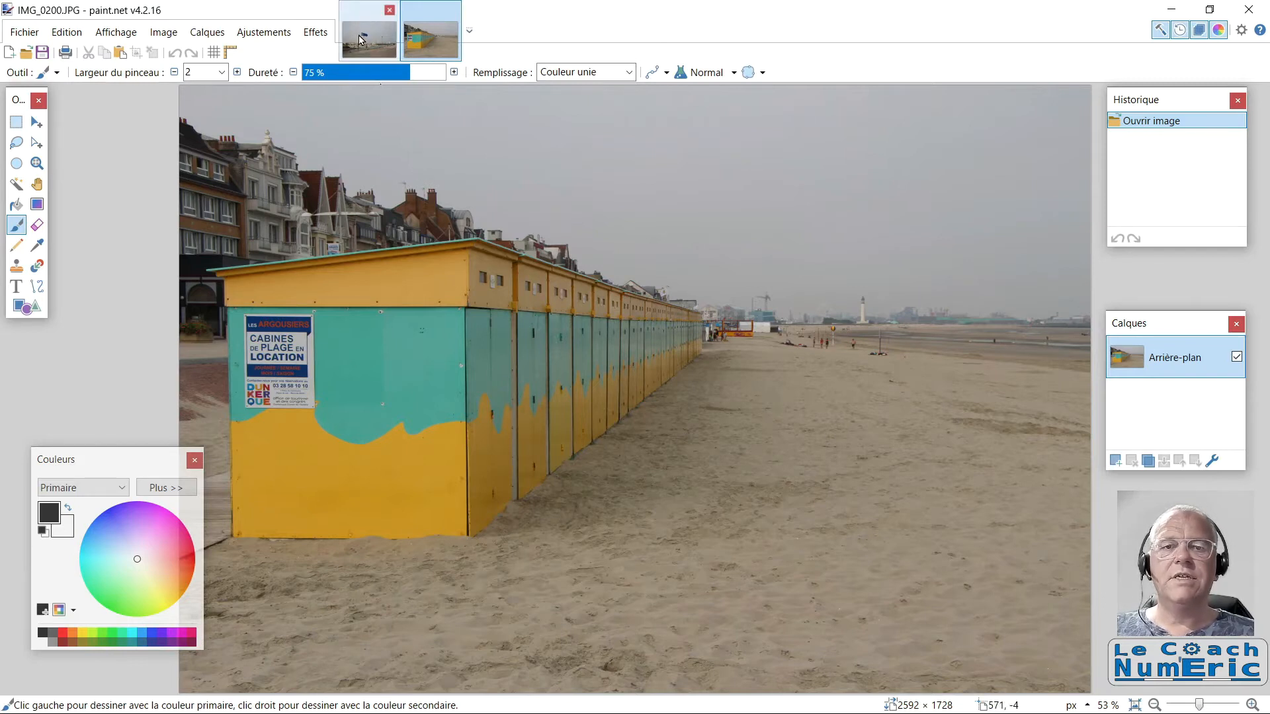
In IMG_0156, select the sky around the sign with the Magic Wand at 24 % tolerance and erase it
{"action": "left_click", "coordinate": [361, 39]}
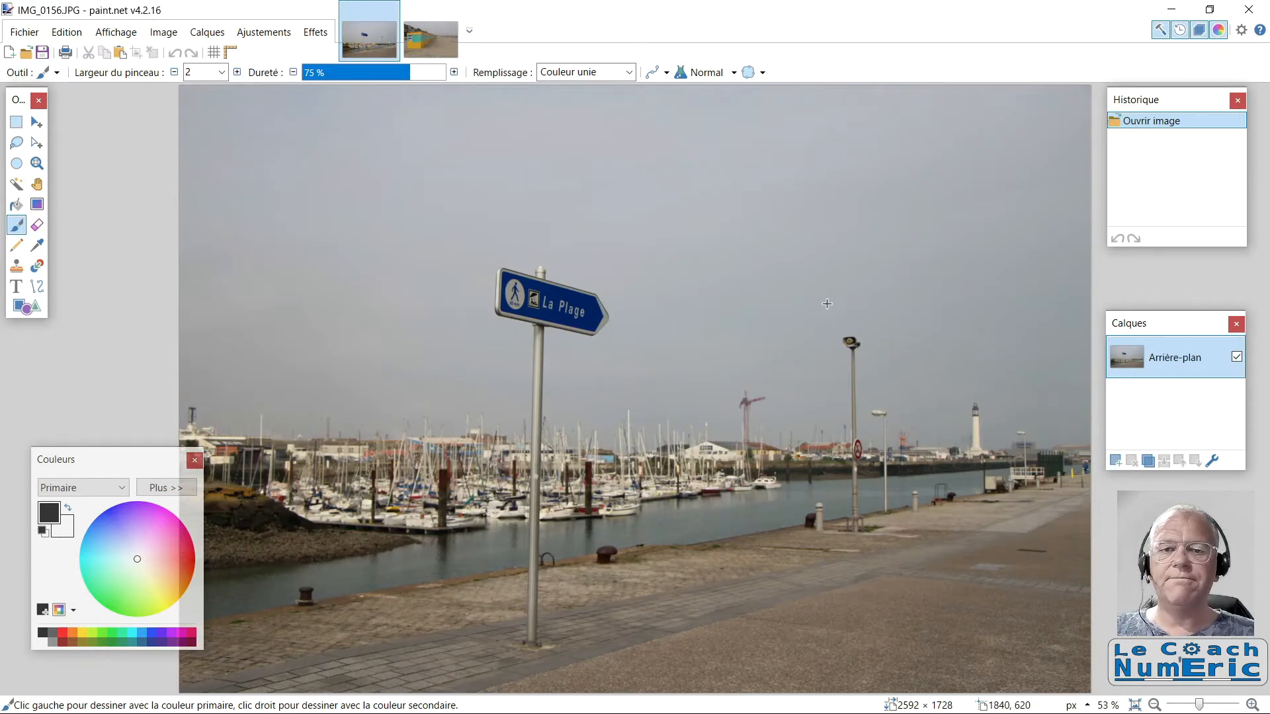
{"action": "left_click", "coordinate": [16, 185]}
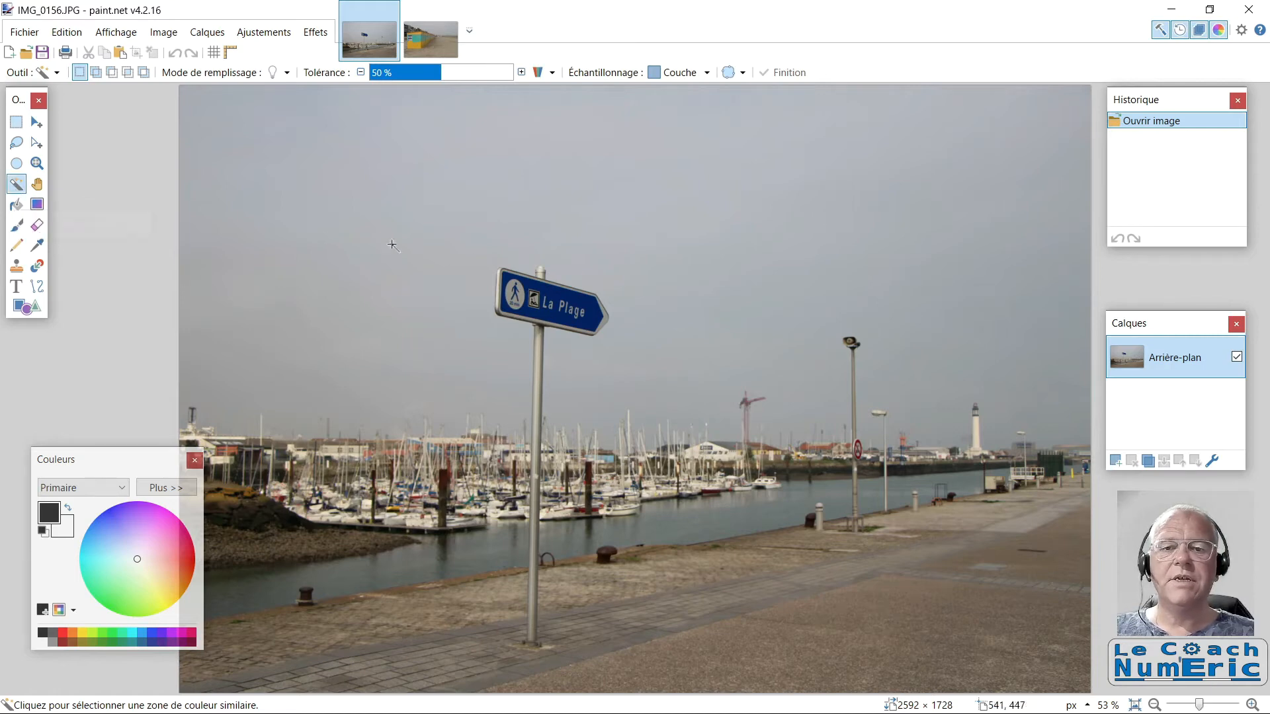
{"action": "left_click", "coordinate": [703, 313]}
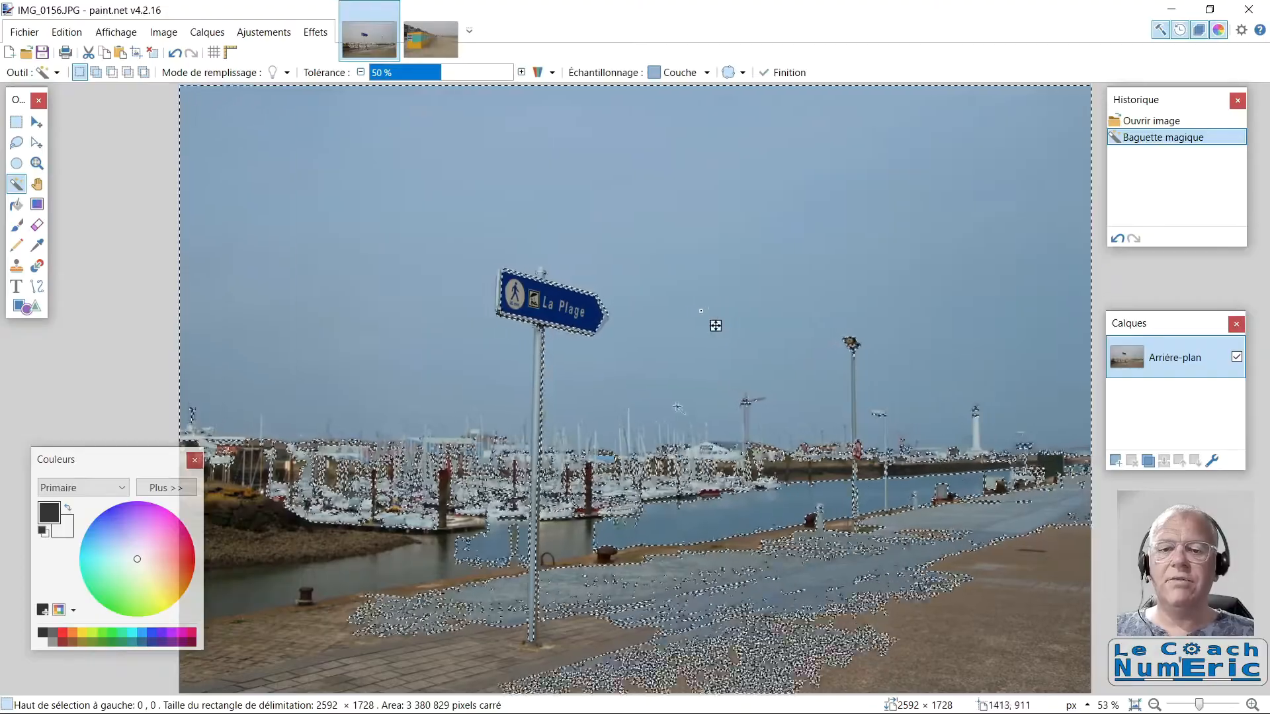
{"action": "left_click", "coordinate": [429, 79]}
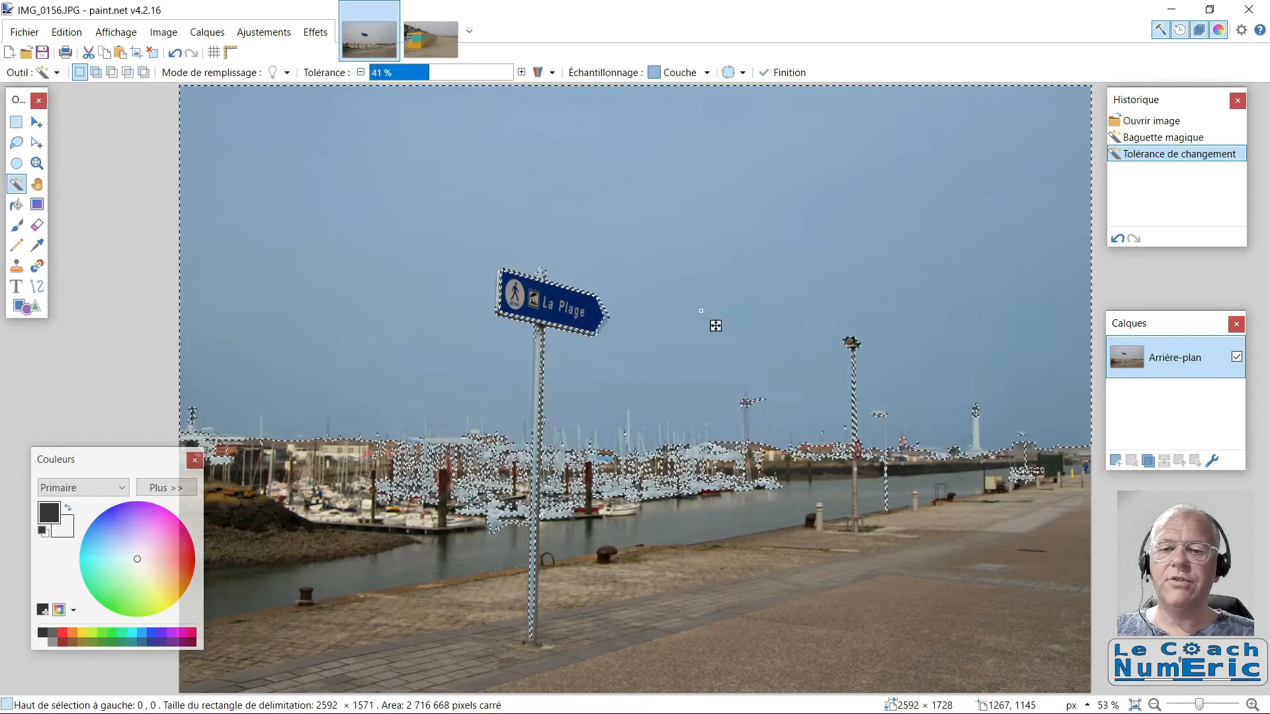
{"action": "left_click", "coordinate": [423, 77]}
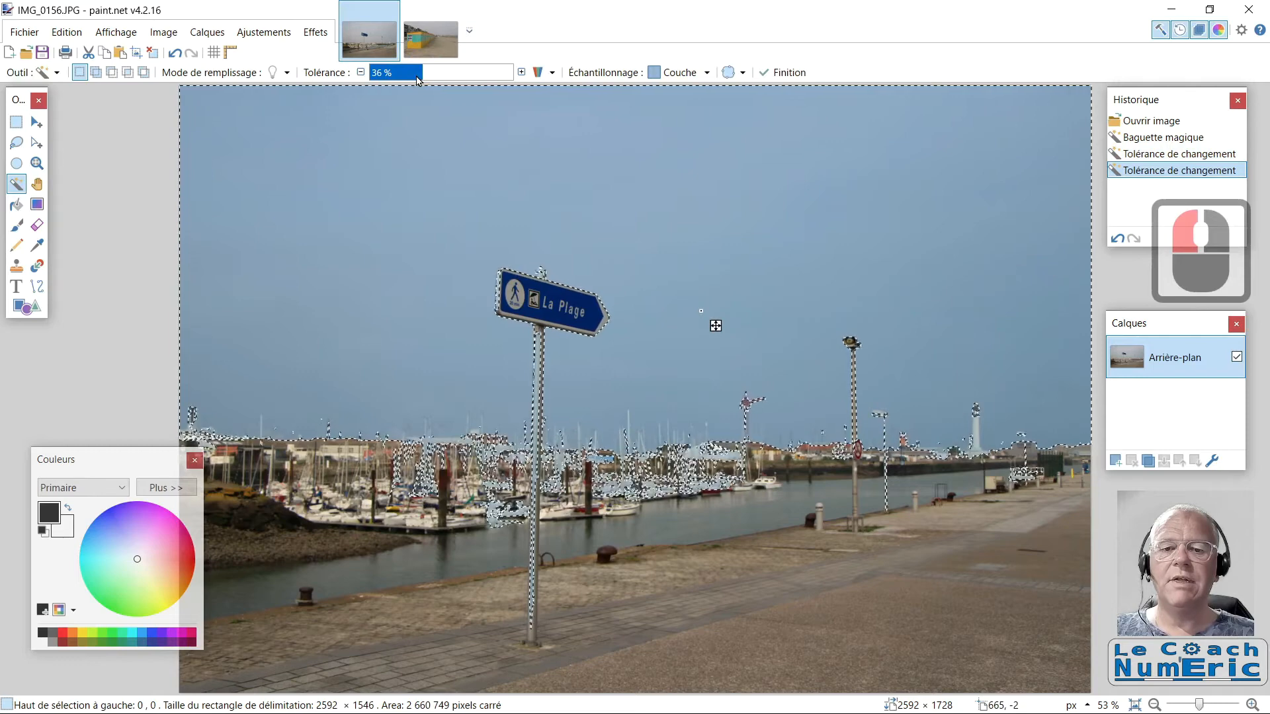
{"action": "left_click", "coordinate": [411, 77]}
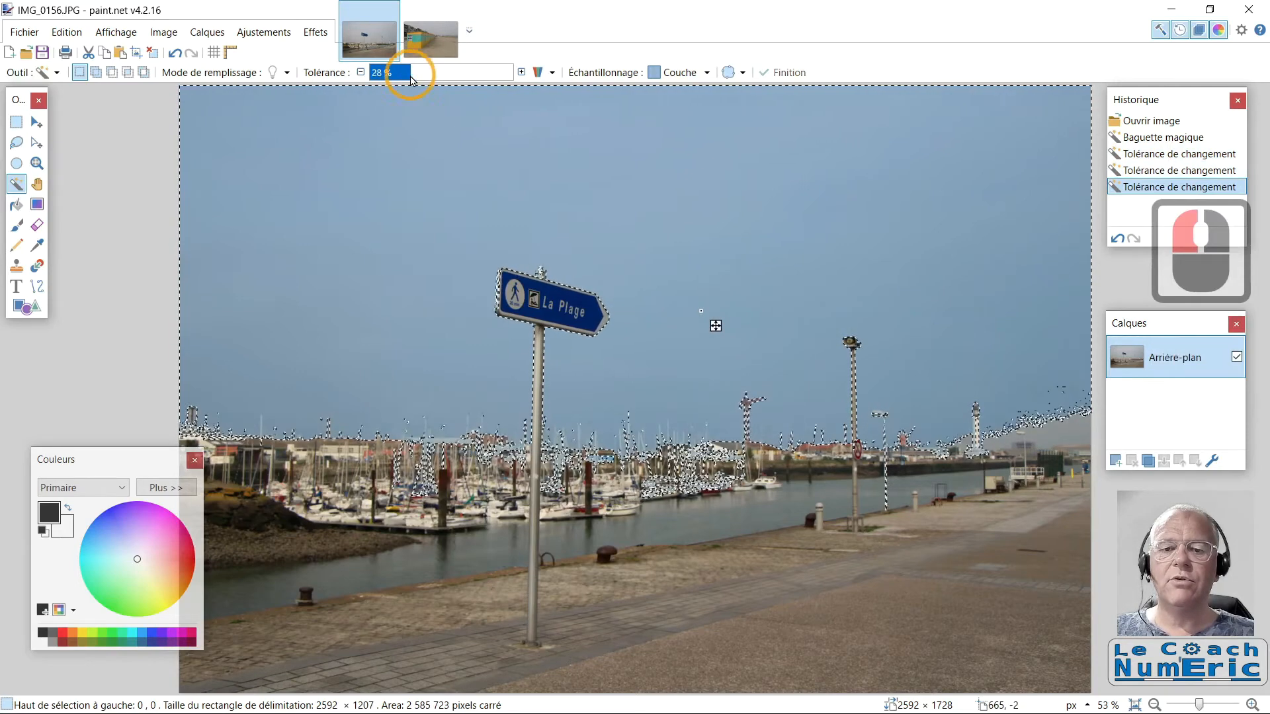
{"action": "left_click", "coordinate": [408, 75]}
{"action": "left_click", "coordinate": [405, 74]}
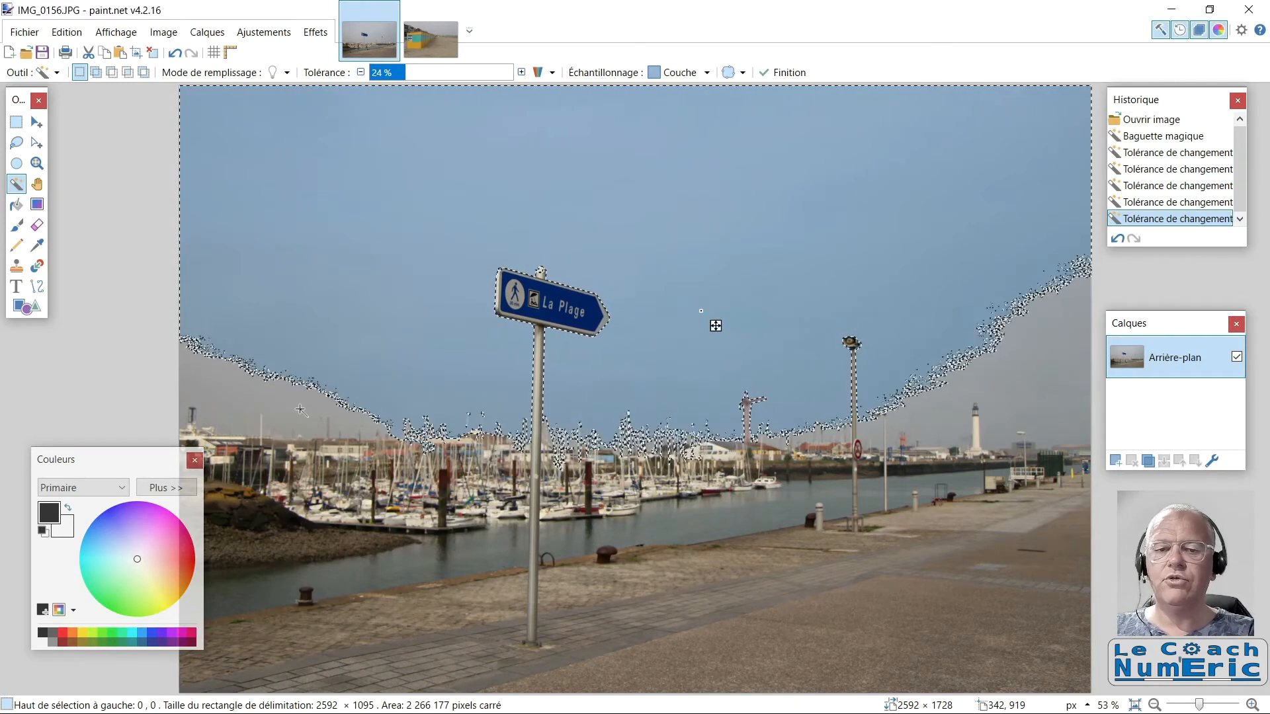
{"action": "key", "text": "Delete"}
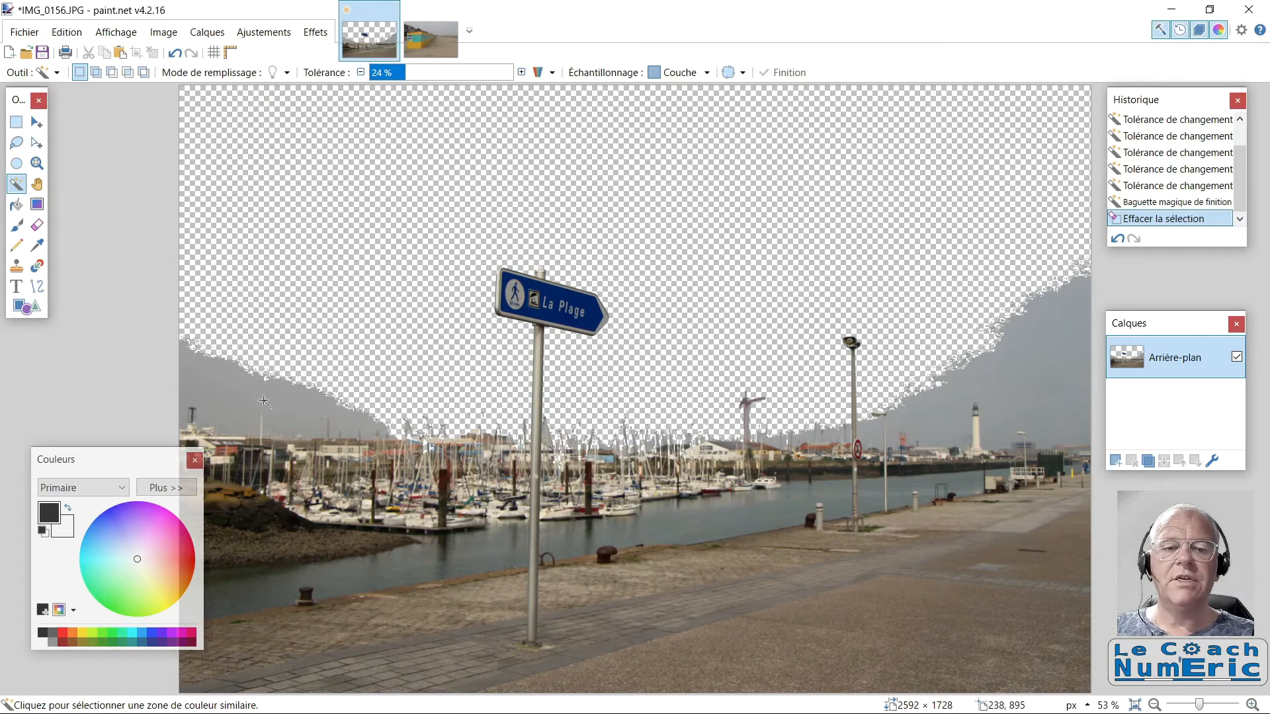
Select and erase the two remaining sky areas, above the rocky bank and around the lighthouse
{"action": "left_click", "coordinate": [237, 408]}
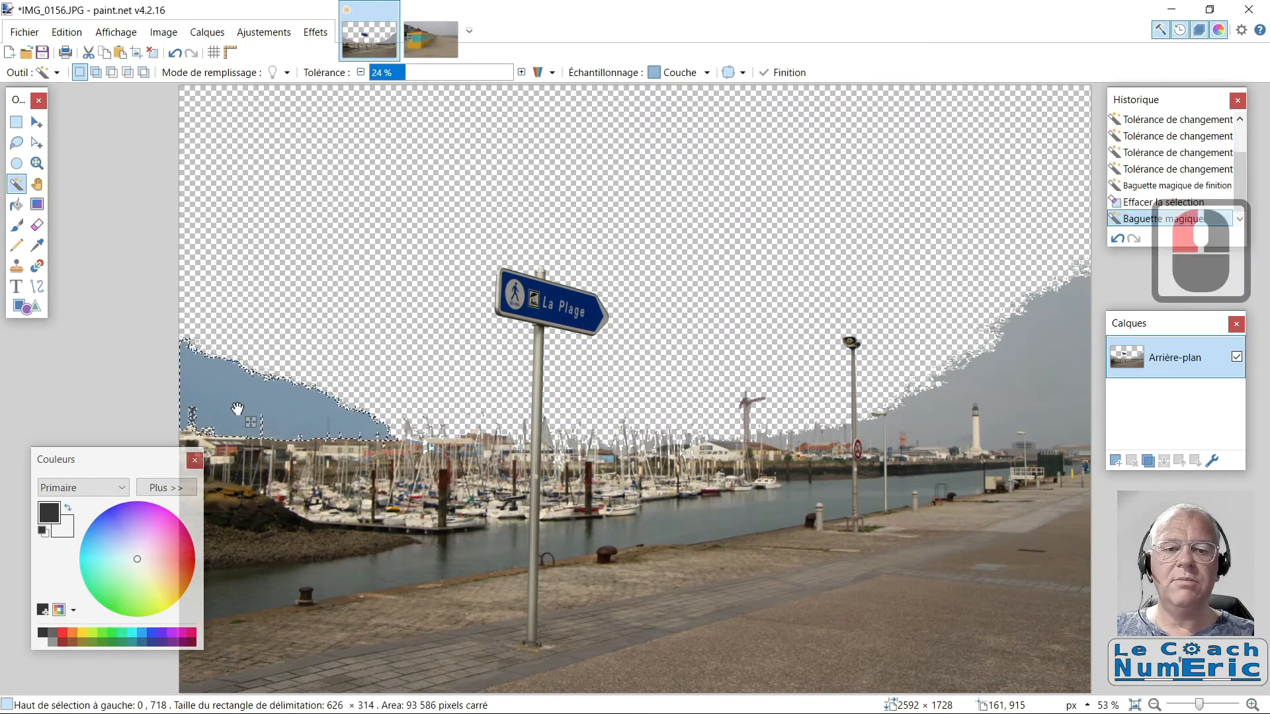
{"action": "key", "text": "Delete"}
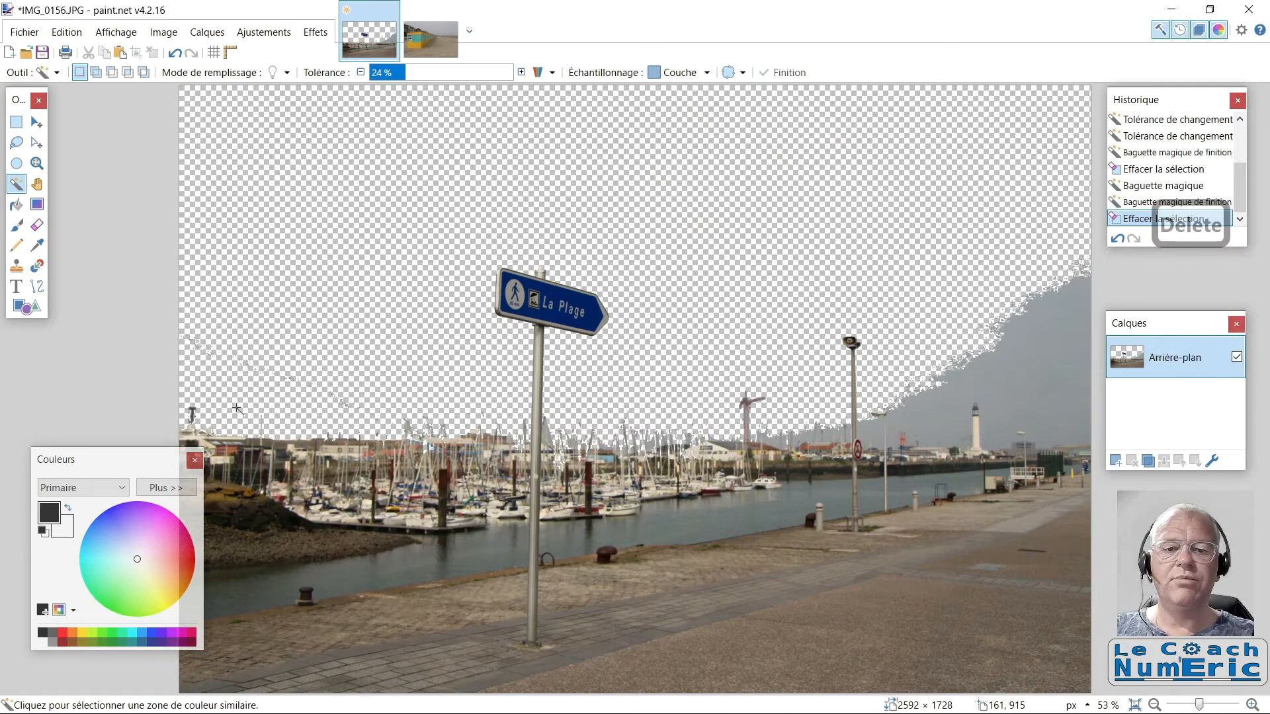
{"action": "left_click", "coordinate": [1007, 399]}
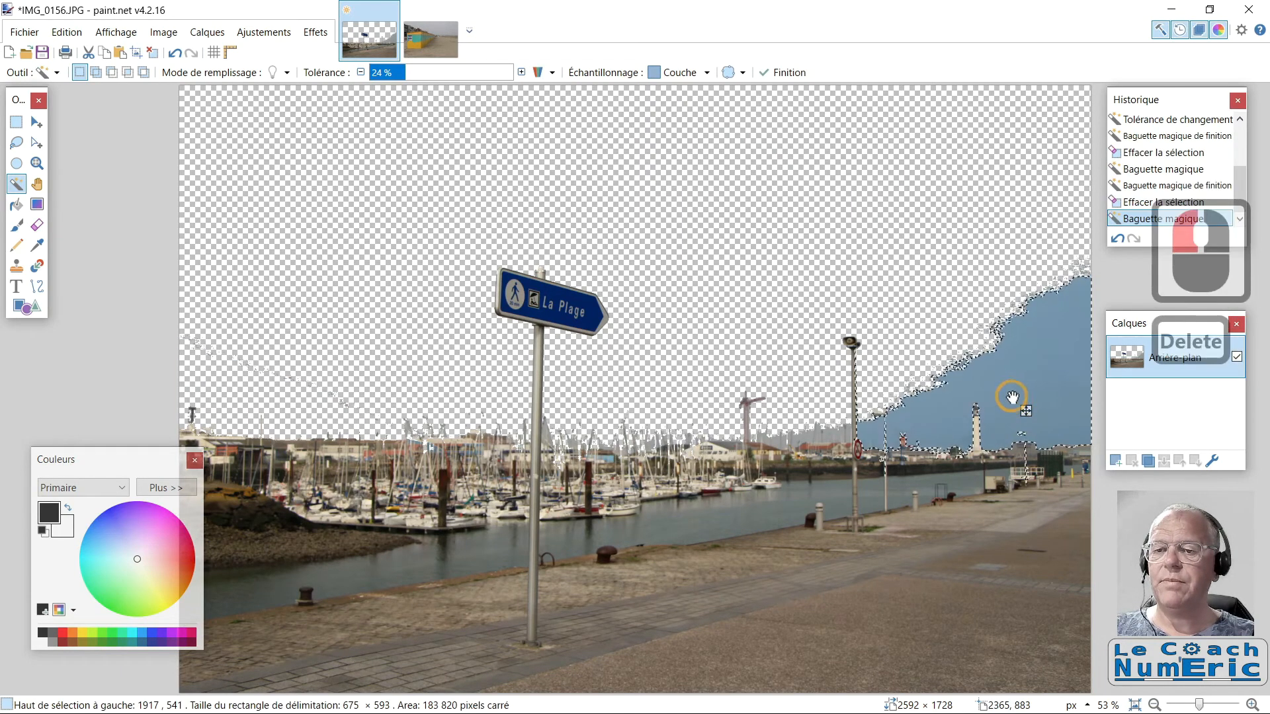
{"action": "key", "text": "Delete"}
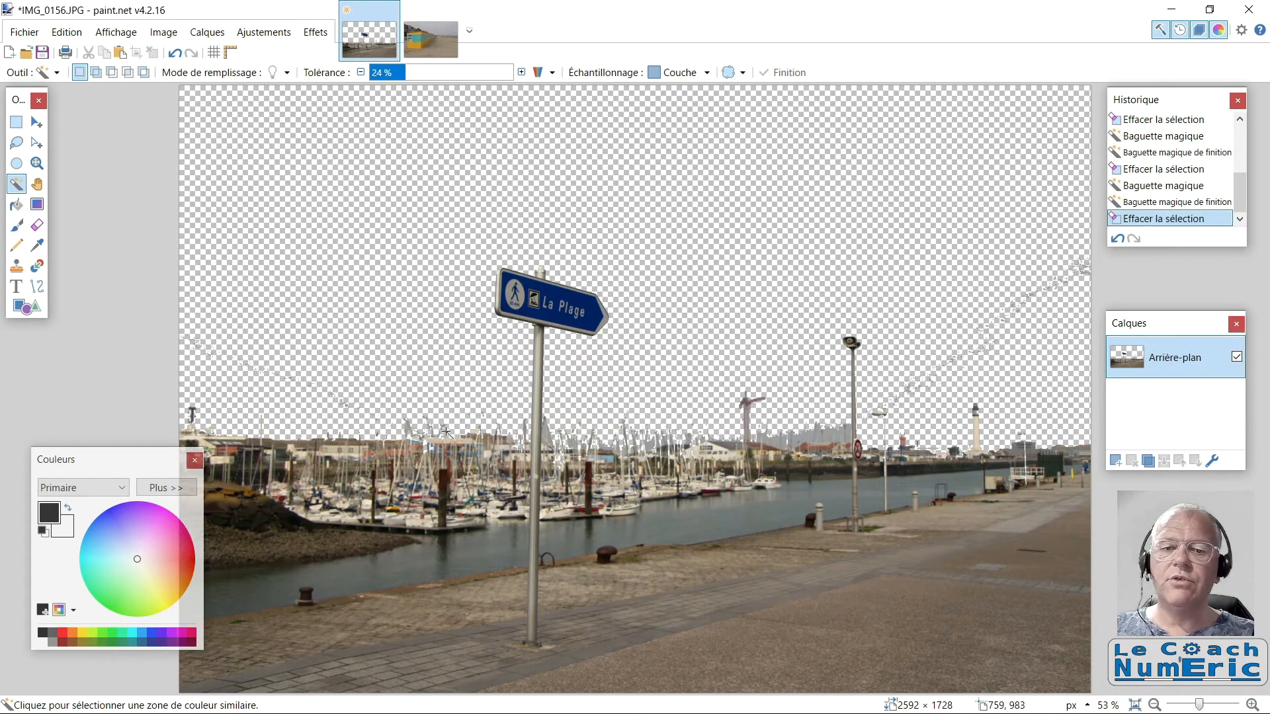
Erase the small sky remnants beside the signpost and near the crane, lowering the Magic Wand tolerance to 18 %
{"action": "left_click", "coordinate": [548, 436]}
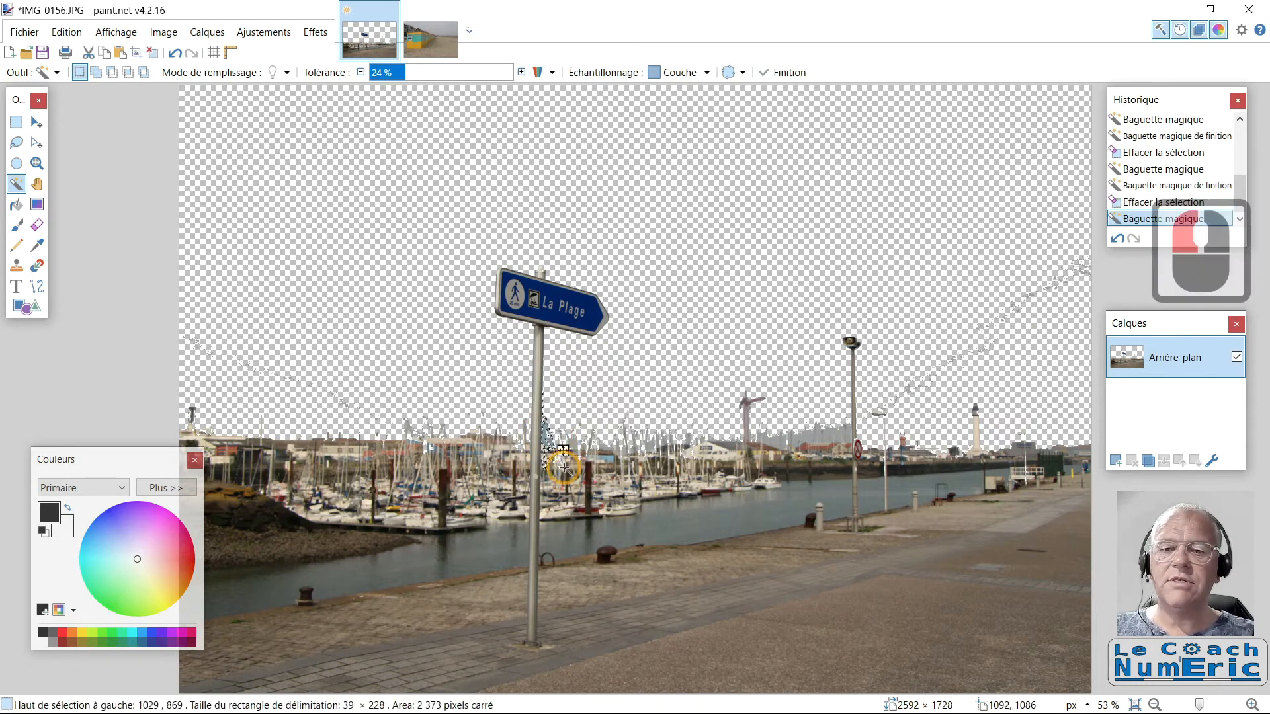
{"action": "left_click", "coordinate": [396, 73]}
{"action": "key", "text": "Delete"}
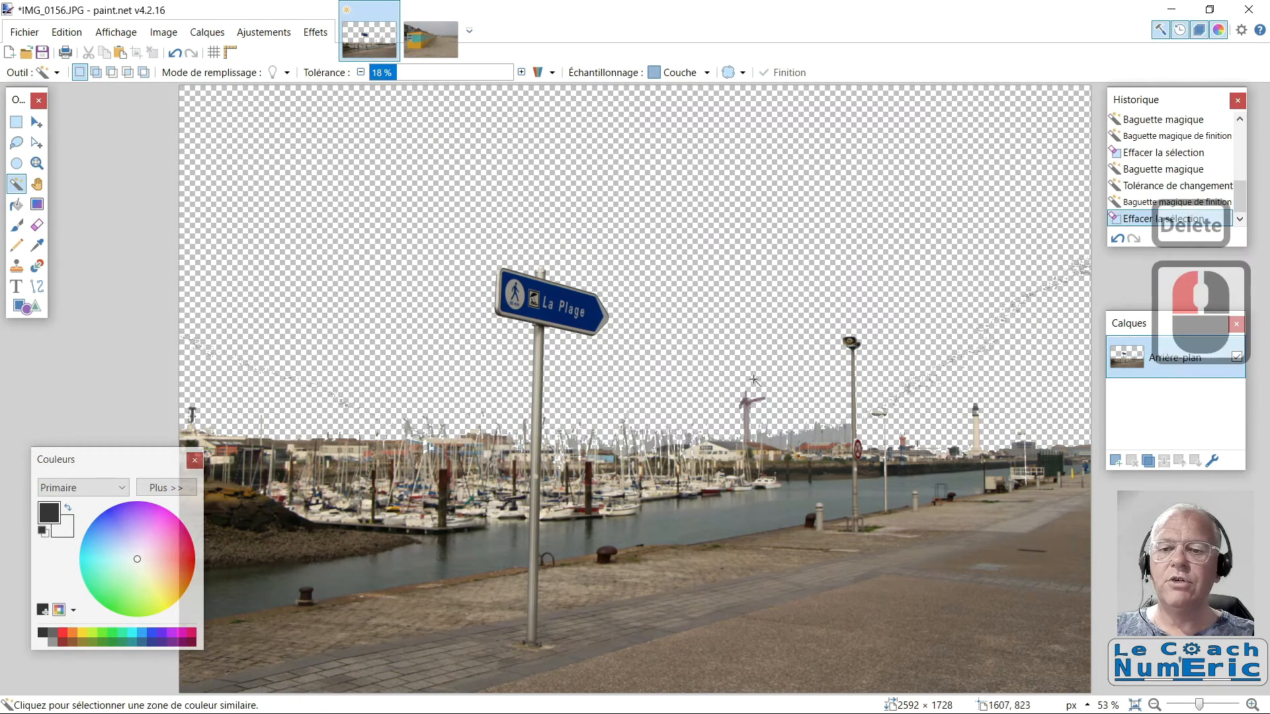
{"action": "left_click", "coordinate": [775, 444]}
{"action": "key", "text": "Delete"}
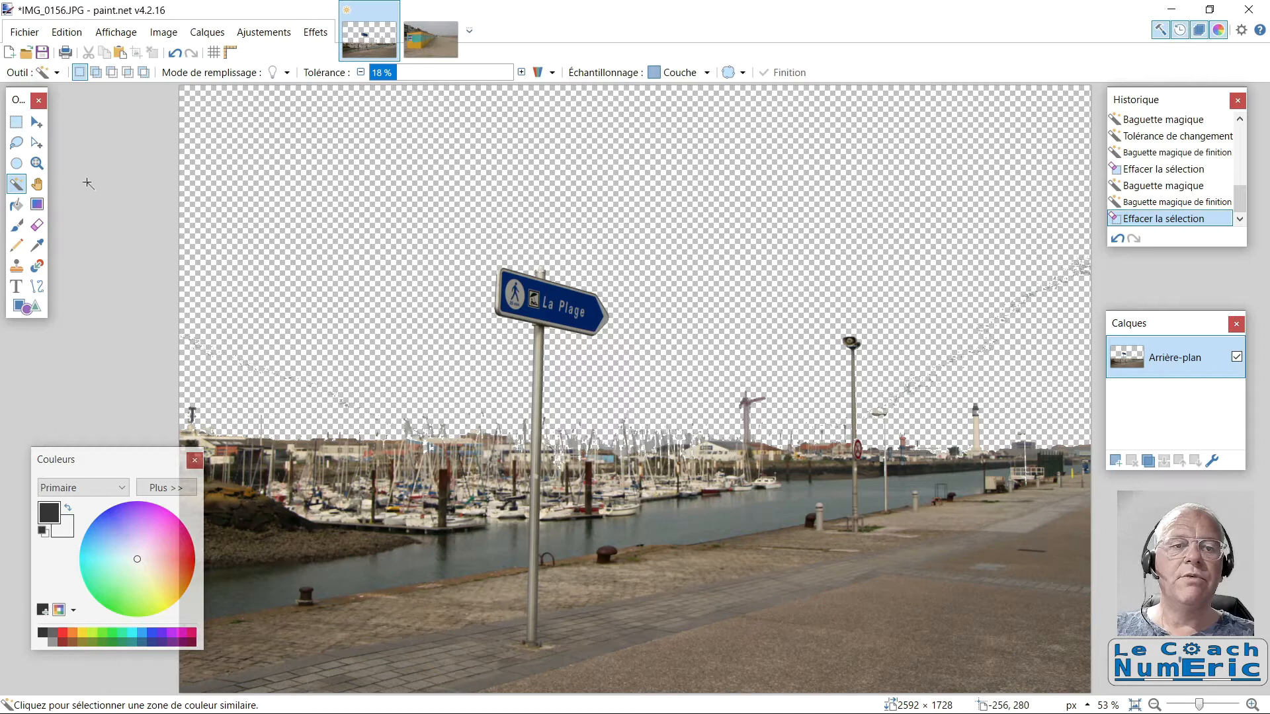
Lasso and erase the leftover sky specks on both sides of the cleared area
{"action": "left_click", "coordinate": [16, 143]}
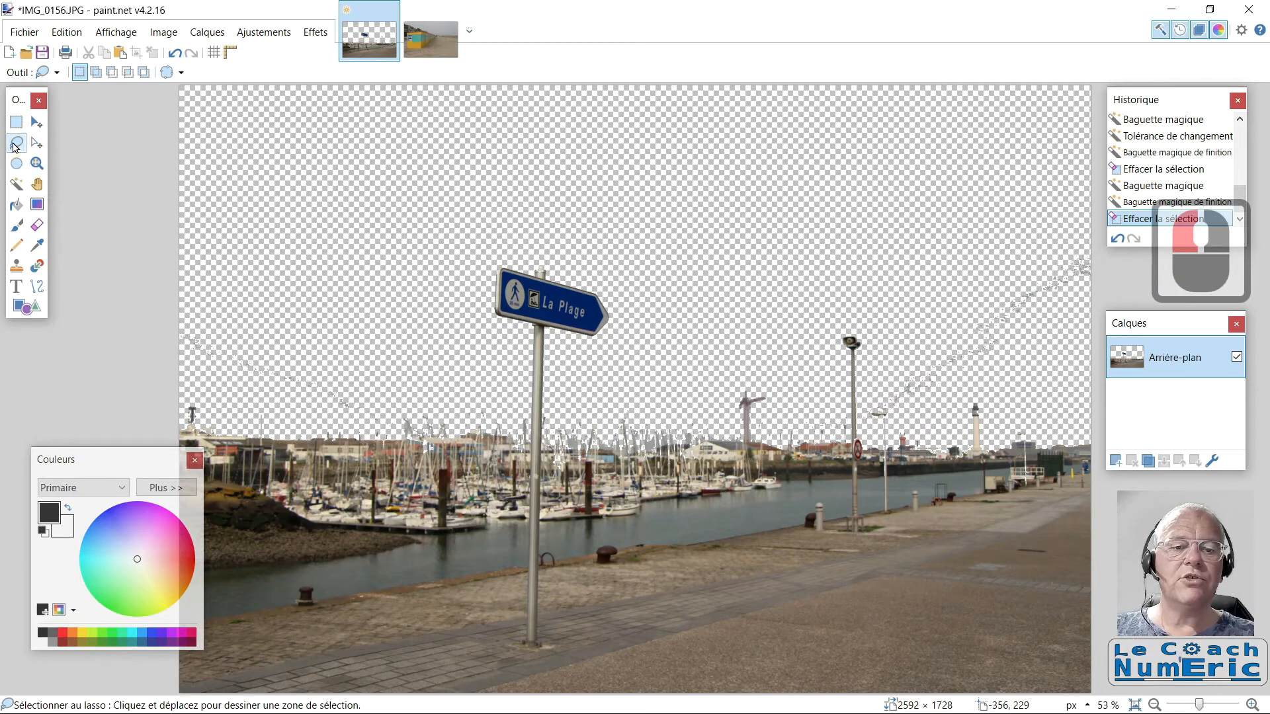
{"action": "mouse_move", "coordinate": [344, 422]}
{"action": "left_mouse_down"}
{"action": "mouse_move", "coordinate": [386, 393]}
{"action": "mouse_move", "coordinate": [379, 360]}
{"action": "mouse_move", "coordinate": [343, 314]}
{"action": "mouse_move", "coordinate": [282, 276]}
{"action": "mouse_move", "coordinate": [194, 272]}
{"action": "mouse_move", "coordinate": [169, 312]}
{"action": "mouse_move", "coordinate": [166, 379]}
{"action": "left_mouse_up"}
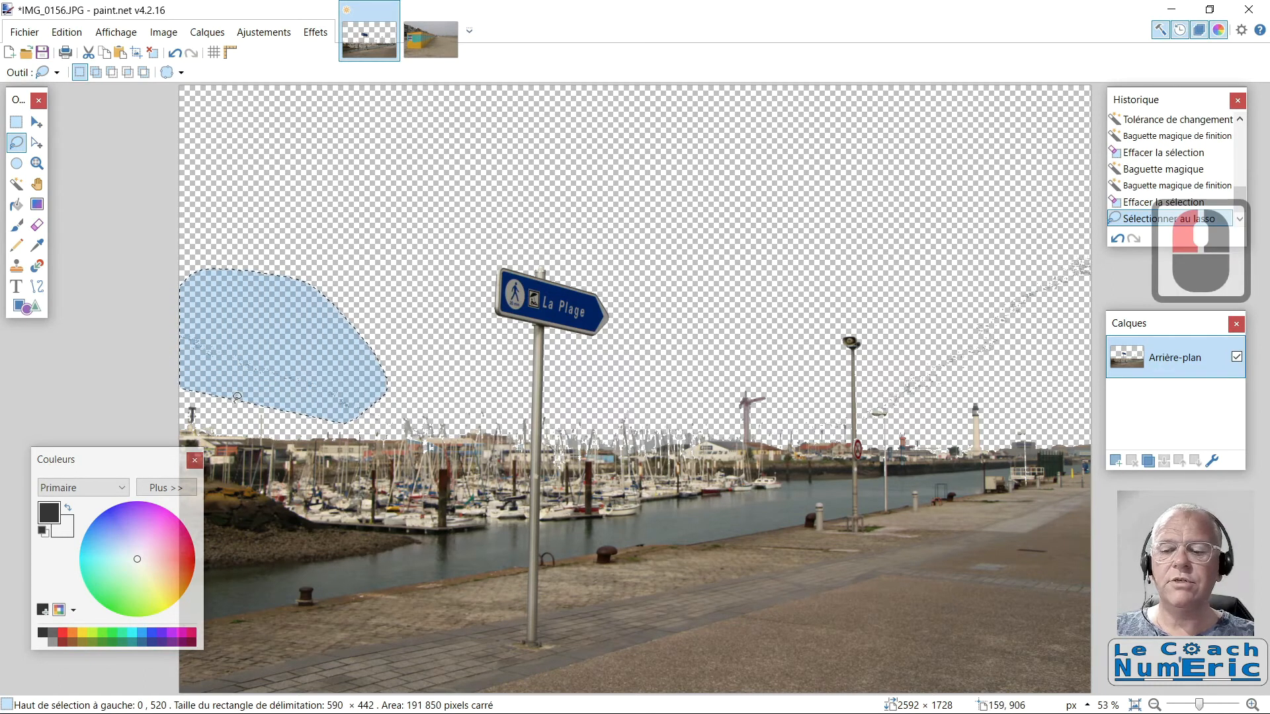
{"action": "key", "text": "Delete"}
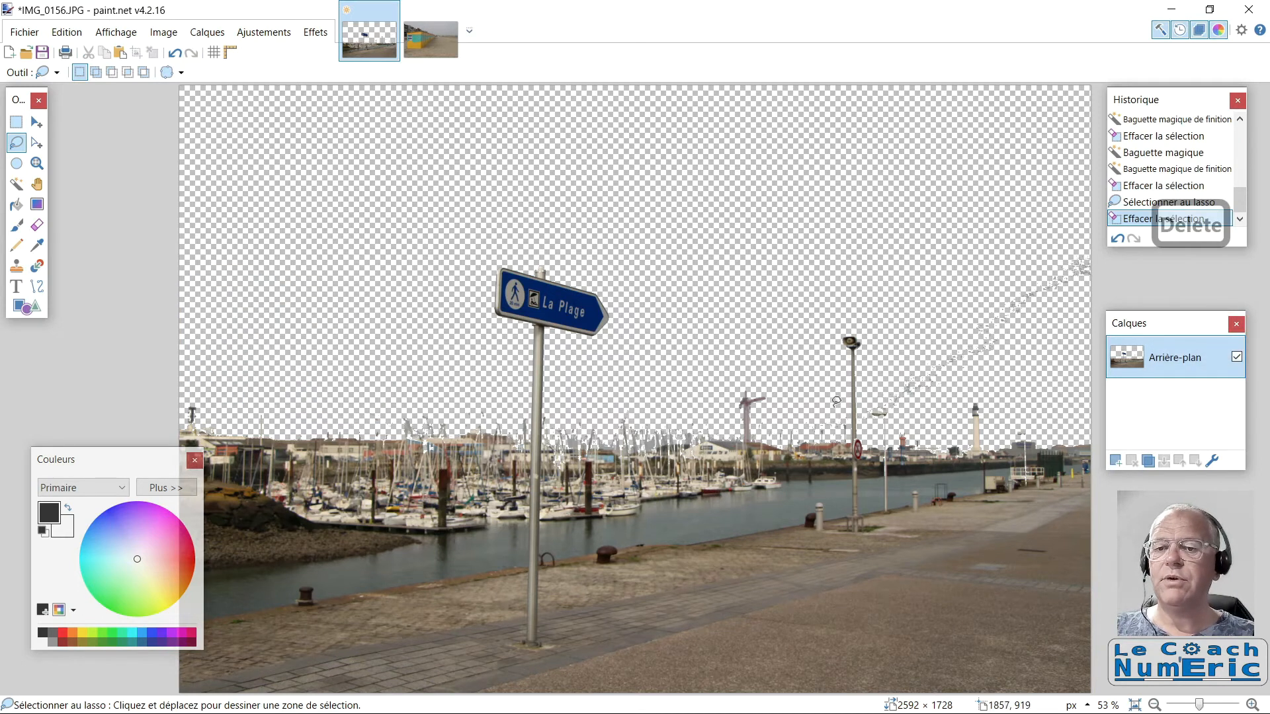
{"action": "mouse_move", "coordinate": [872, 410]}
{"action": "left_mouse_down"}
{"action": "mouse_move", "coordinate": [1082, 315]}
{"action": "mouse_move", "coordinate": [1096, 262]}
{"action": "mouse_move", "coordinate": [1087, 233]}
{"action": "mouse_move", "coordinate": [1022, 235]}
{"action": "mouse_move", "coordinate": [965, 291]}
{"action": "left_mouse_up"}
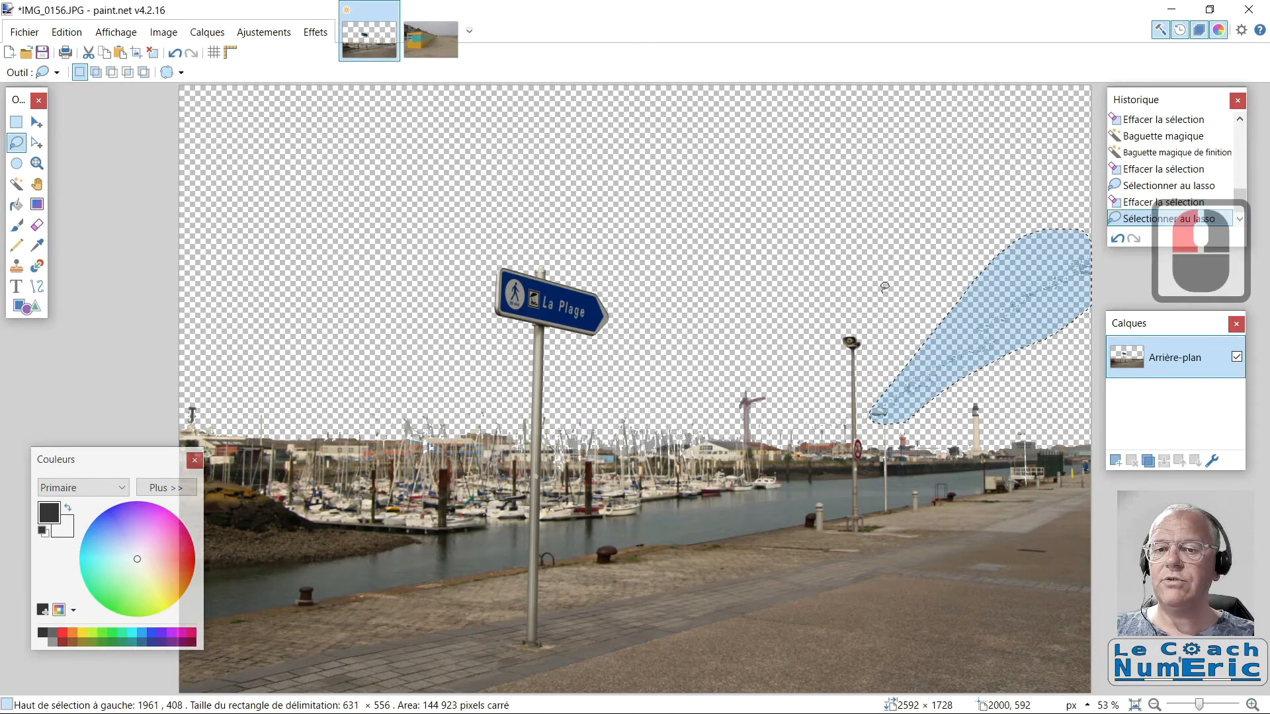
{"action": "key", "text": "Delete"}
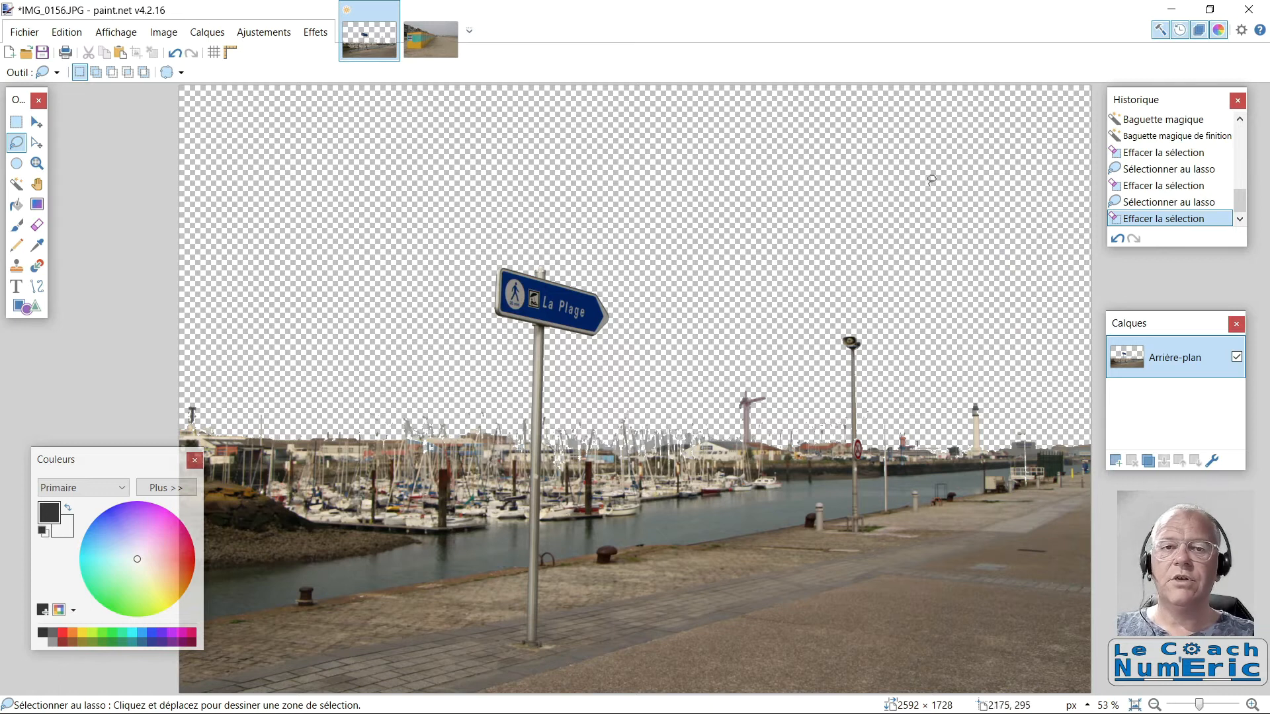
Copy the entire IMG_0200 beach photo and paste it into a new layer of IMG_0156
{"action": "left_click", "coordinate": [432, 42]}
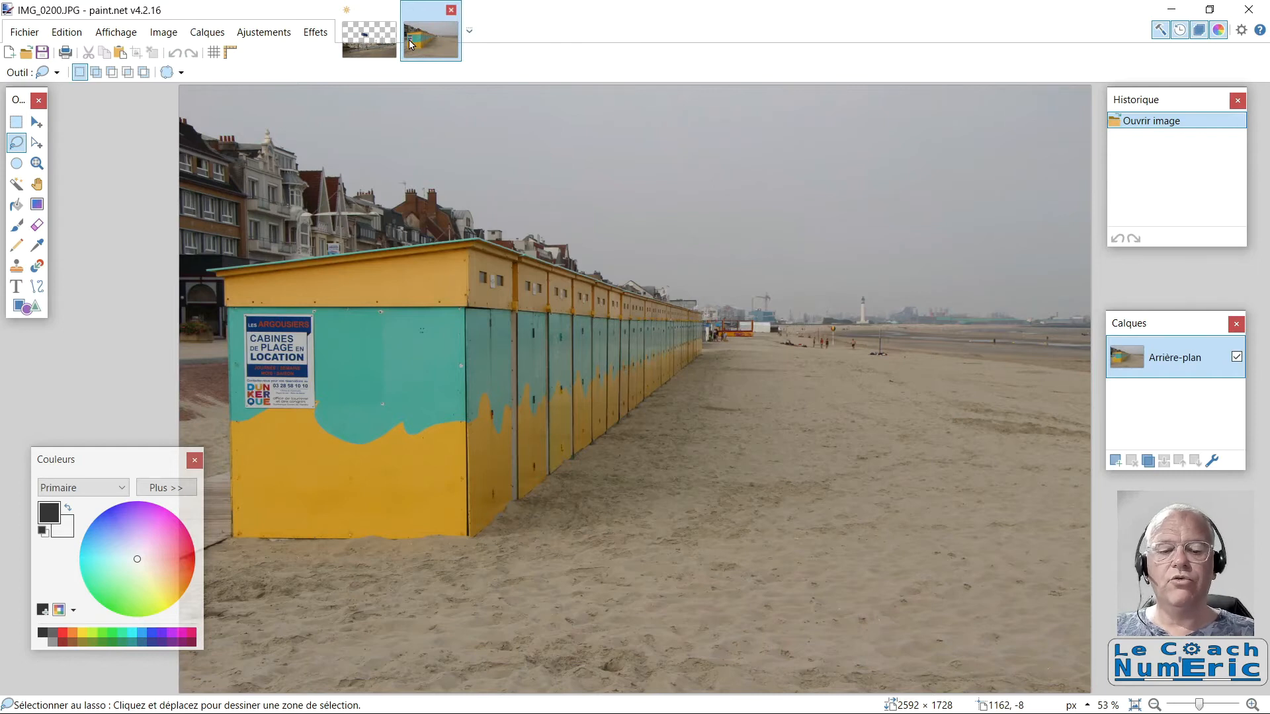
{"action": "key", "text": "ctrl+a"}
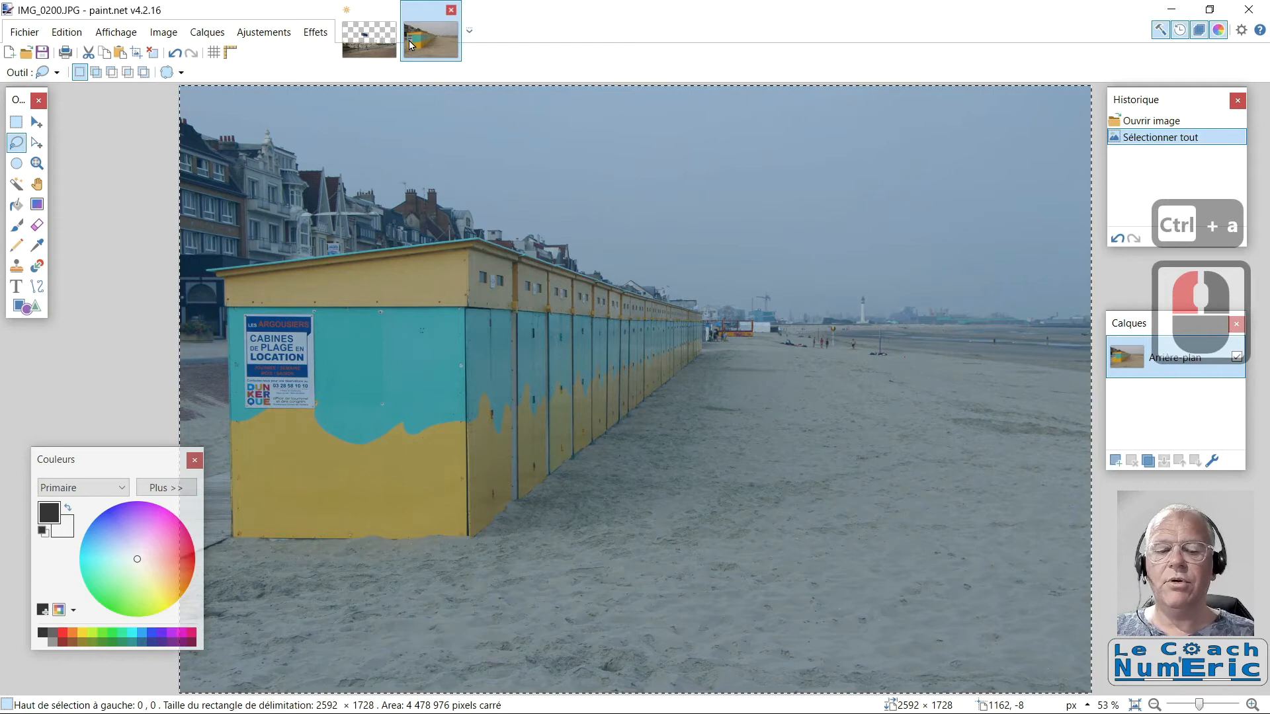
{"action": "key", "text": "ctrl+c"}
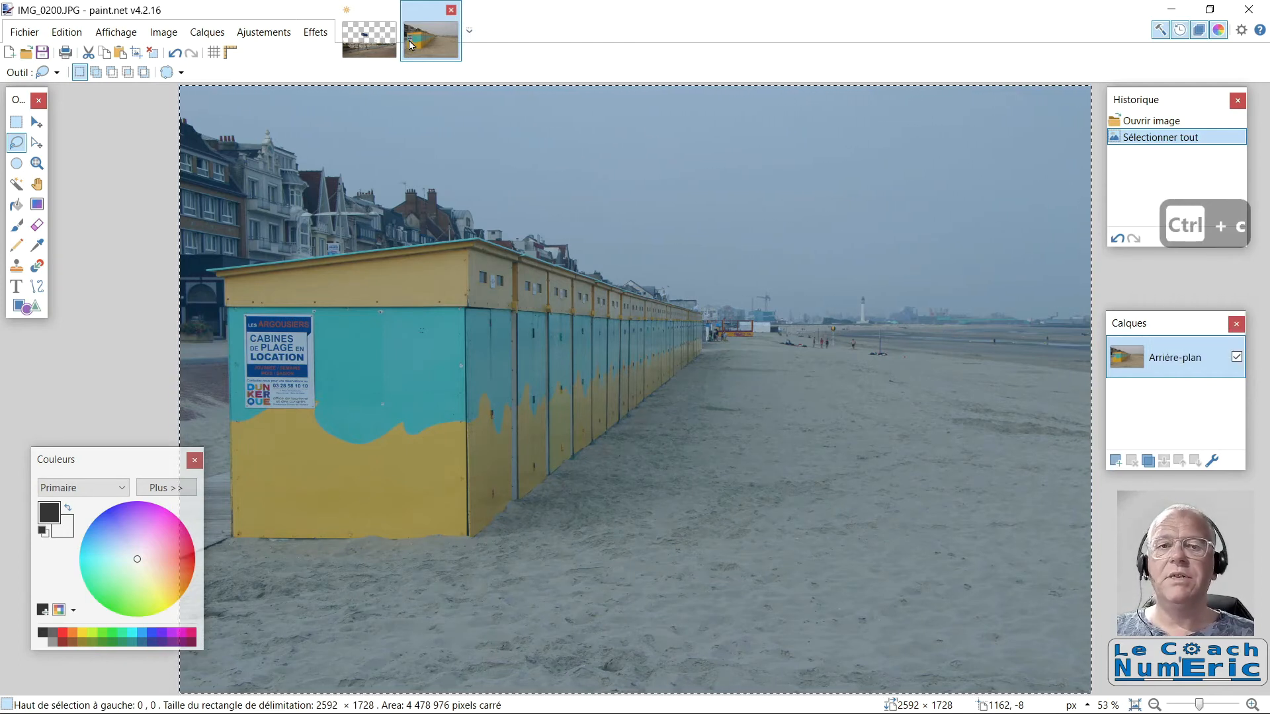
{"action": "left_click", "coordinate": [369, 38]}
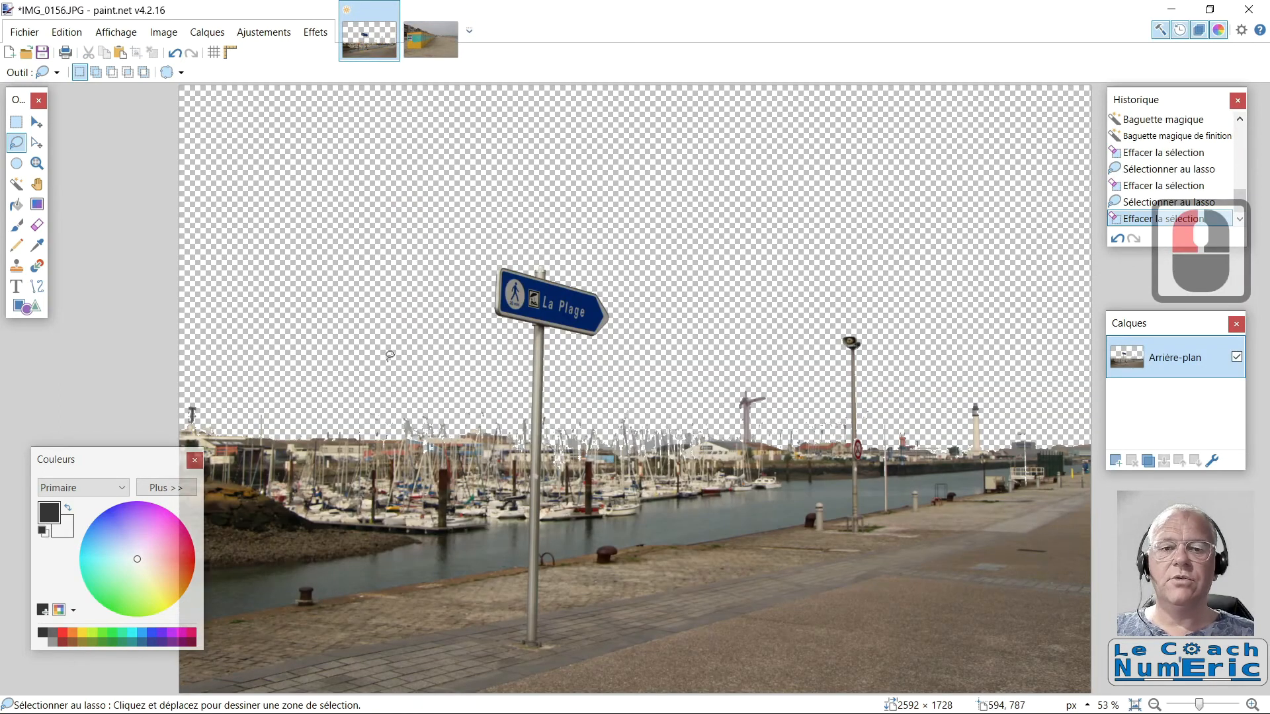
{"action": "left_click", "coordinate": [60, 35]}
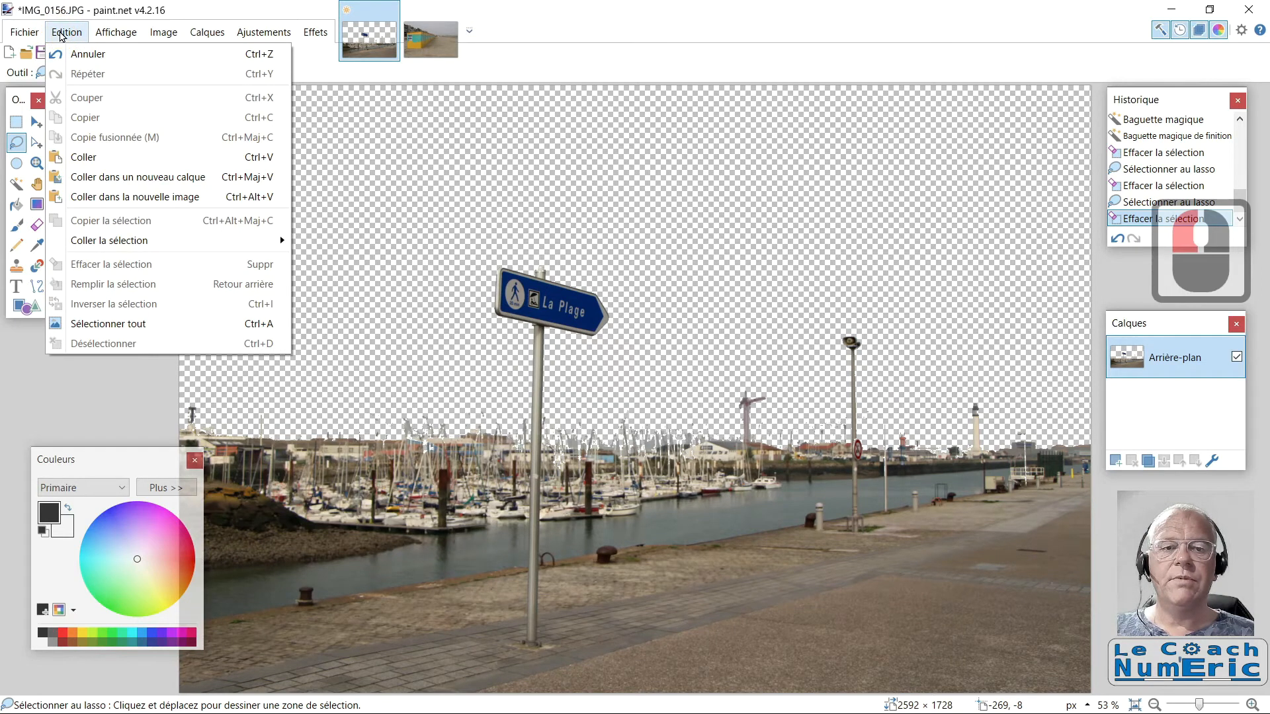
{"action": "left_click", "coordinate": [100, 179]}
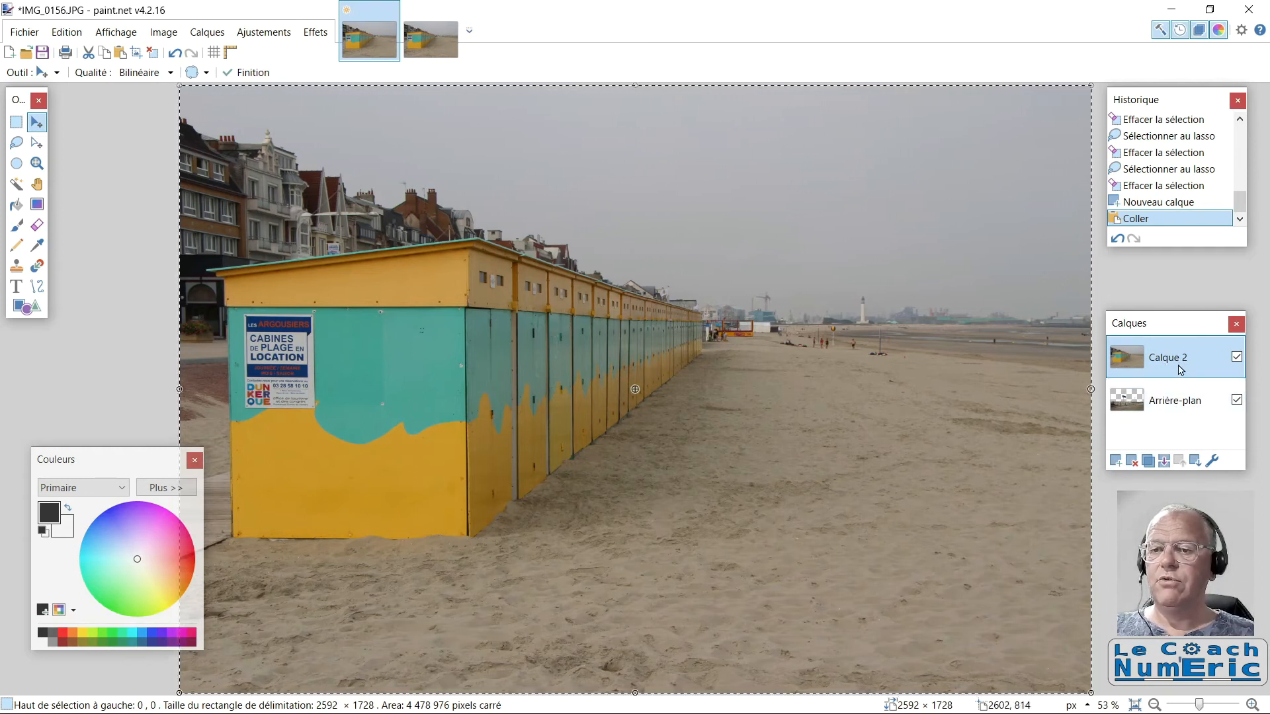
Move the beach layer beneath the harbour layer, shift its picture up about 347 px and clear the selection
{"action": "left_click", "coordinate": [1195, 461]}
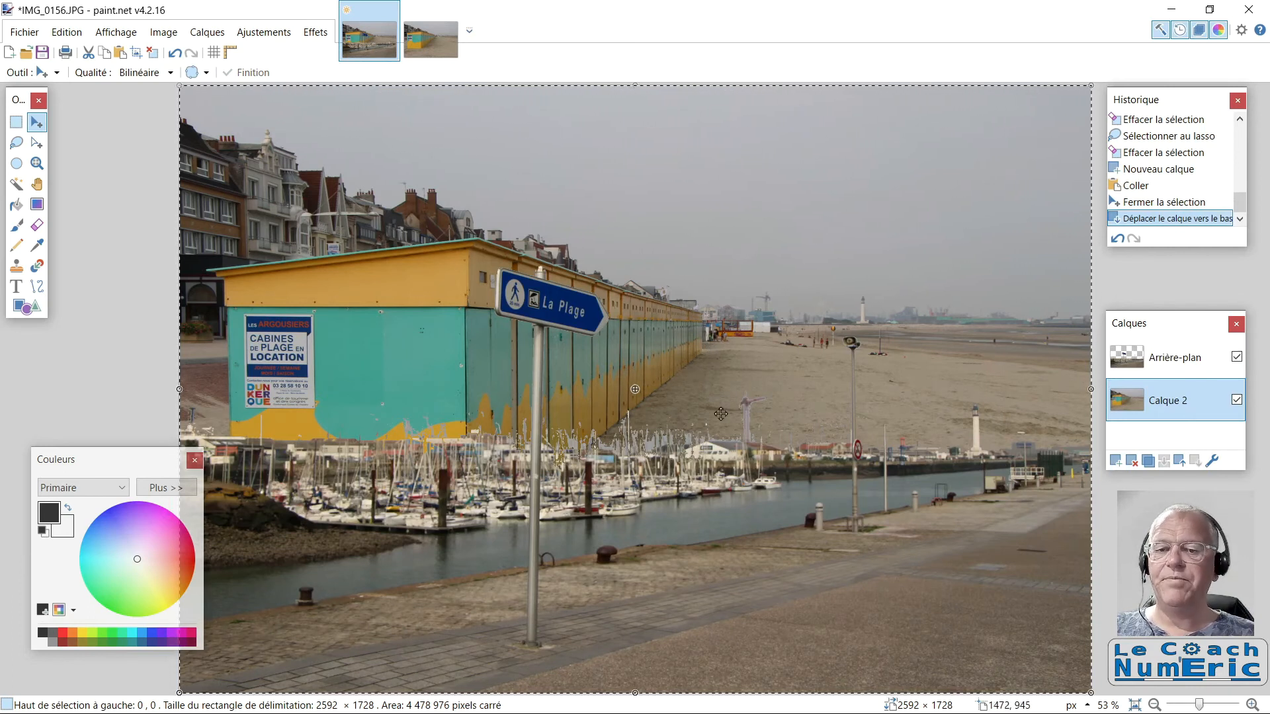
{"action": "left_click_drag", "start_coordinate": [718, 374], "coordinate": [718, 254]}
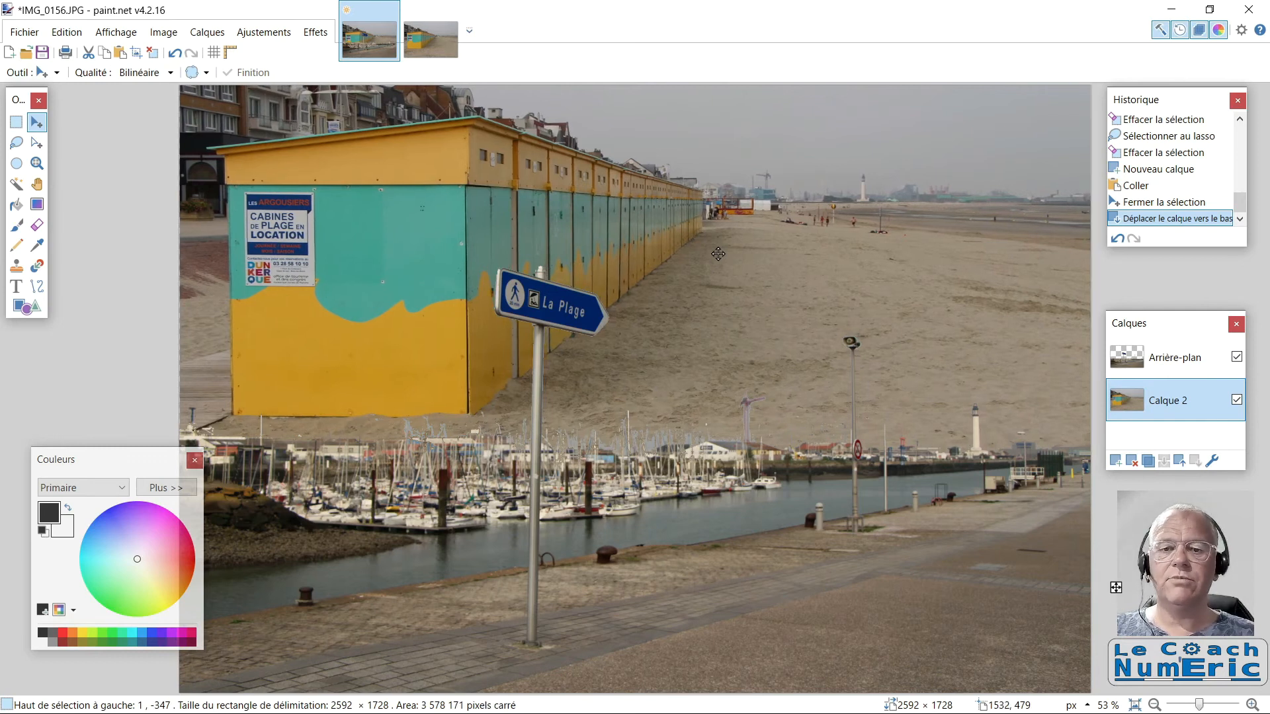
{"action": "left_click", "coordinate": [719, 254]}
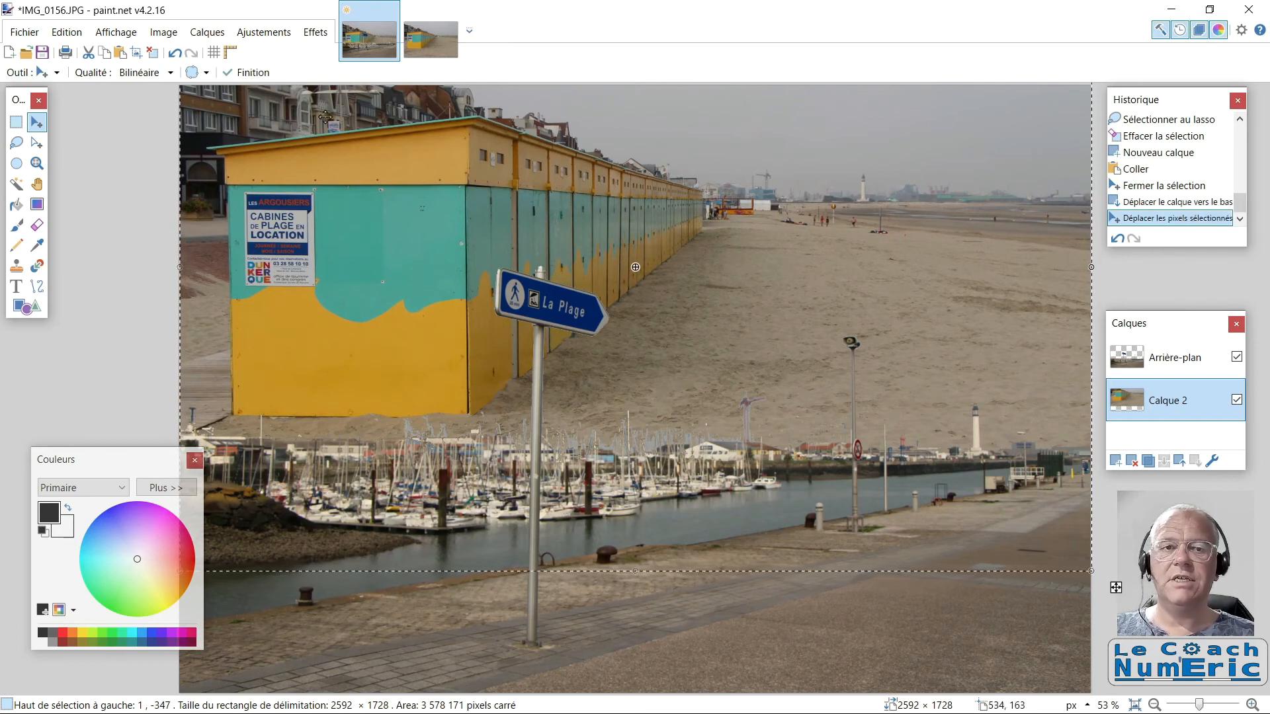
{"action": "left_click", "coordinate": [68, 33]}
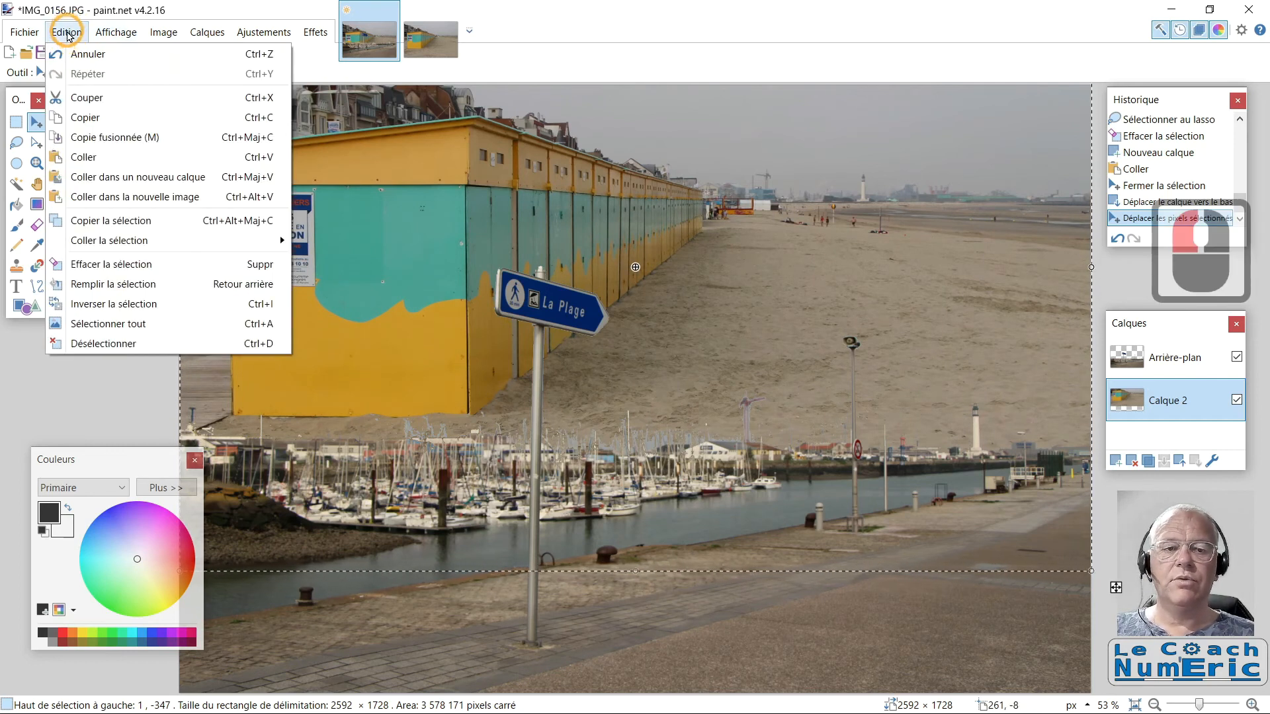
{"action": "left_click", "coordinate": [99, 344]}
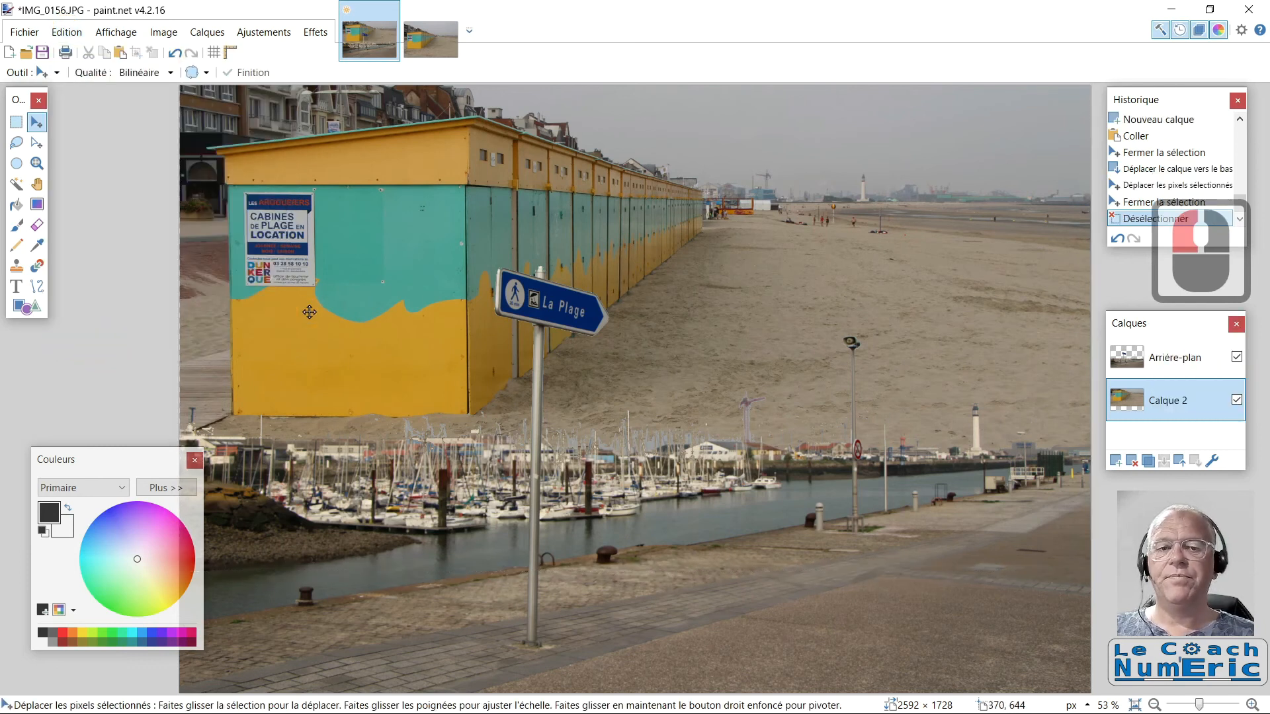